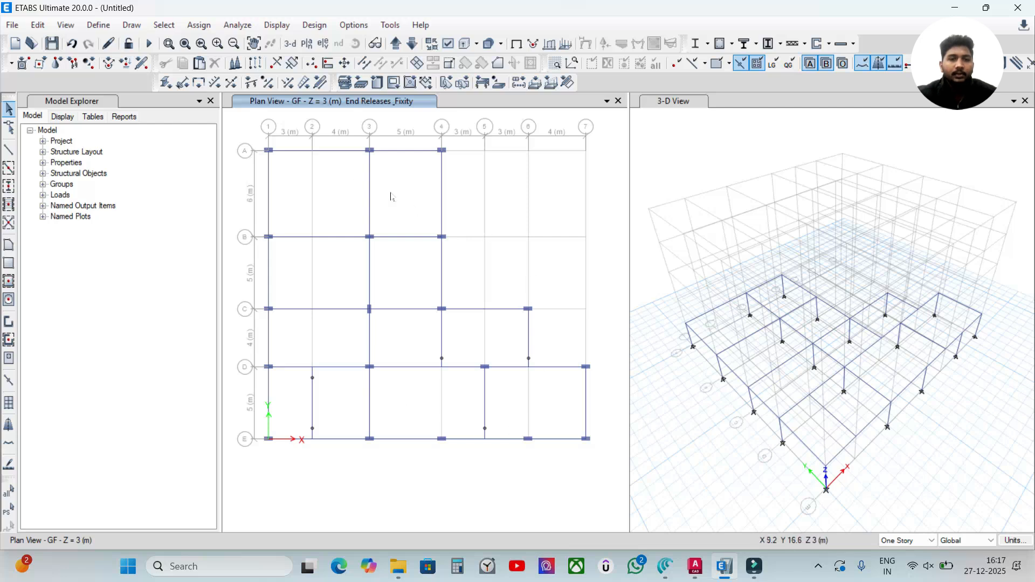
Replicate all beams and columns on the GF plan to the FF story
{"action": "left_click_drag", "start_coordinate": [254, 128], "coordinate": [603, 479]}
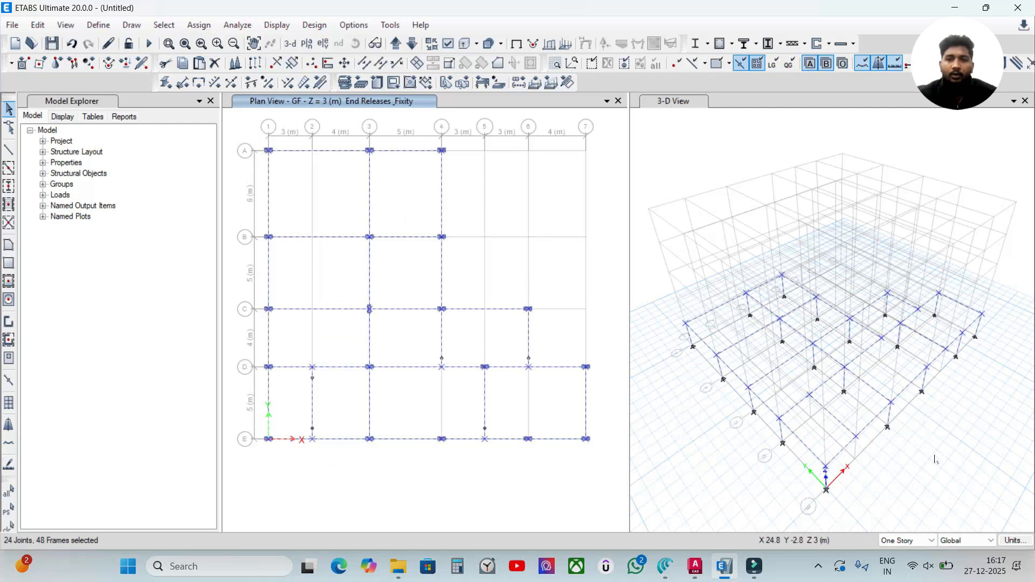
{"action": "left_click", "coordinate": [37, 25]}
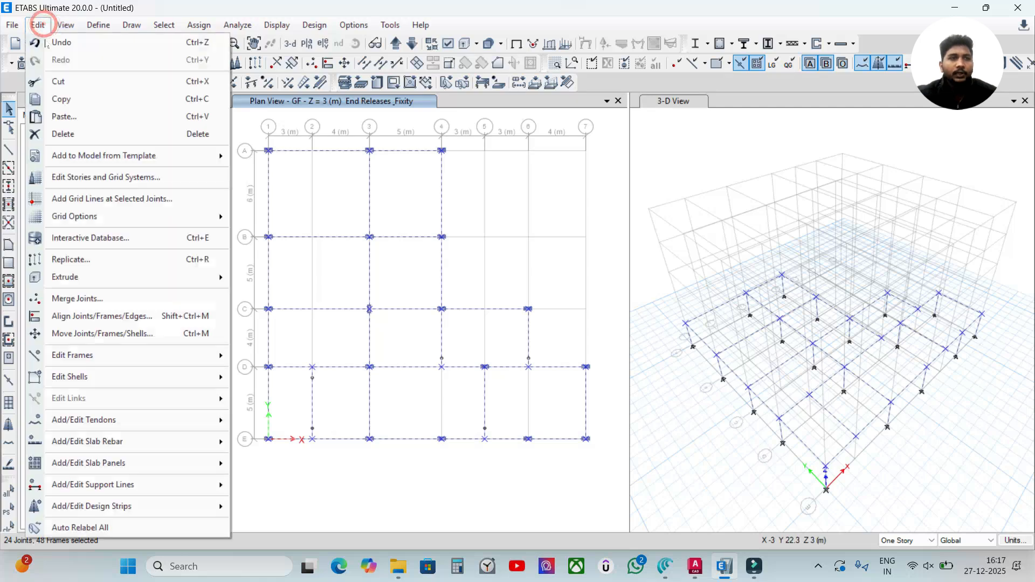
{"action": "left_click", "coordinate": [81, 261]}
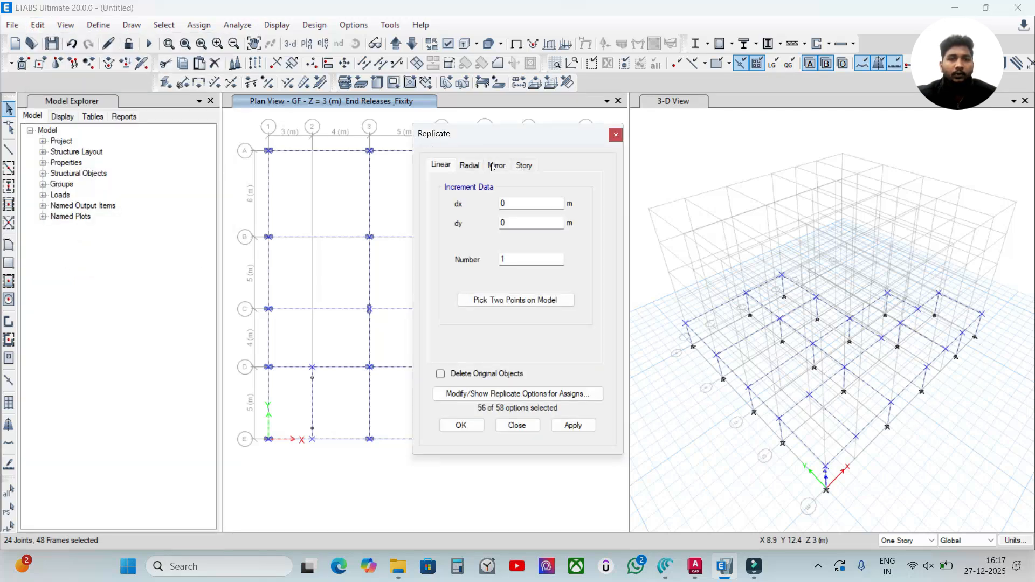
{"action": "left_click", "coordinate": [524, 165]}
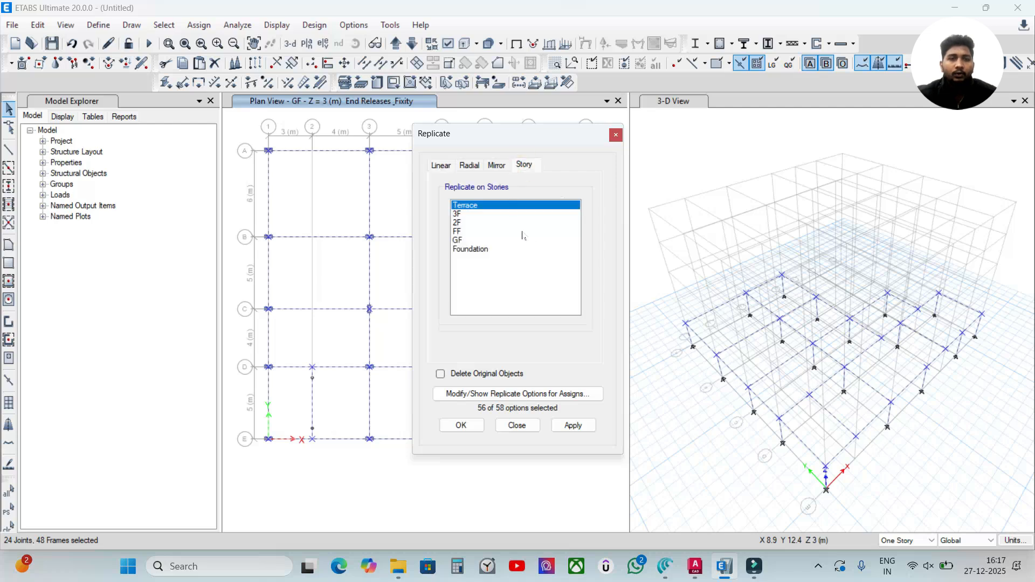
{"action": "left_click", "coordinate": [461, 233]}
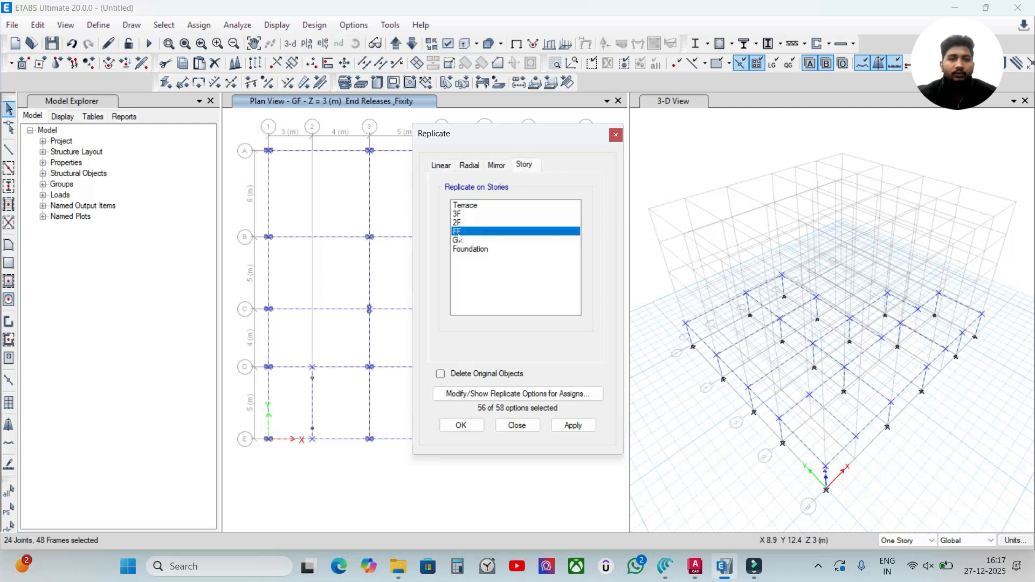
{"action": "left_click", "coordinate": [573, 425]}
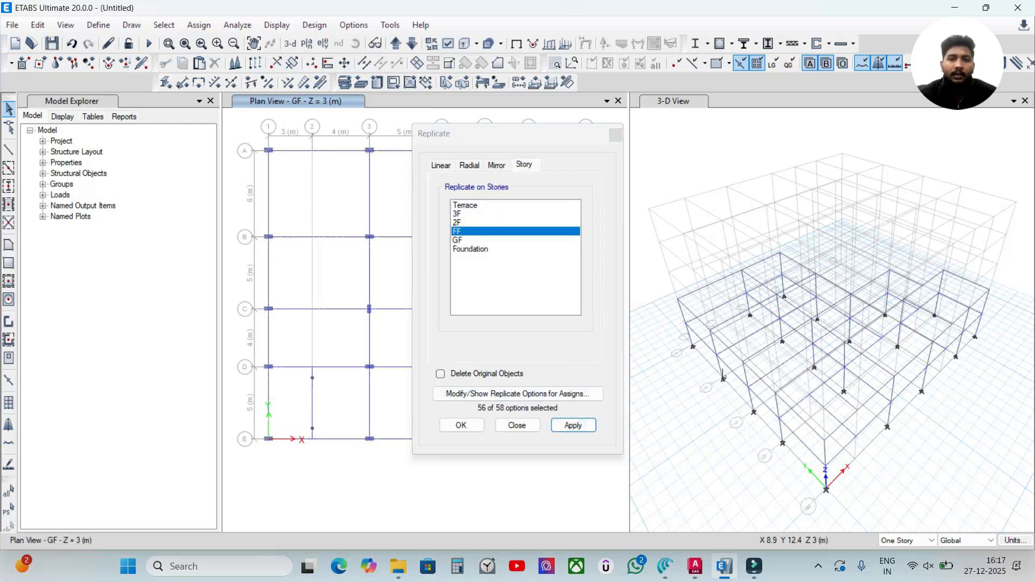
{"action": "left_click", "coordinate": [461, 425]}
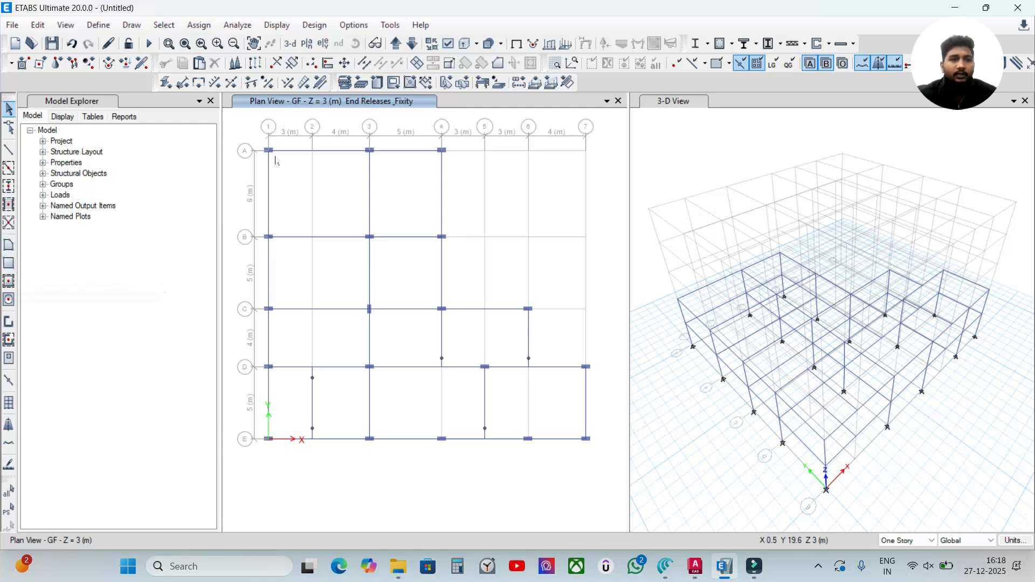
Set up Quick Draw Floor/Wall with the Slab125mm two way slab property, drawing objects by Perimeter Lines
{"action": "left_click", "coordinate": [8, 281]}
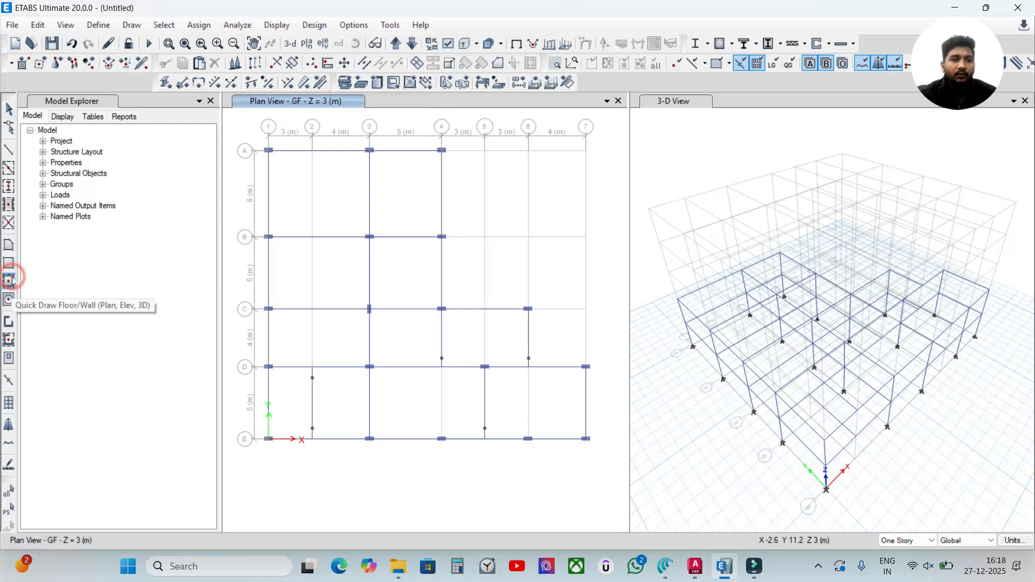
{"action": "left_click", "coordinate": [139, 447]}
{"action": "left_click", "coordinate": [213, 447]}
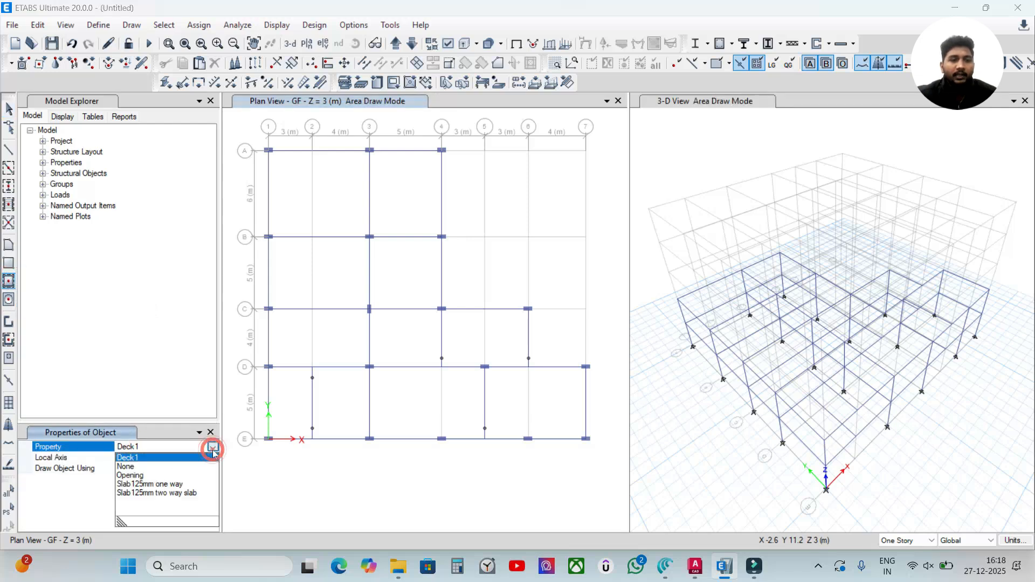
{"action": "left_click", "coordinate": [175, 495]}
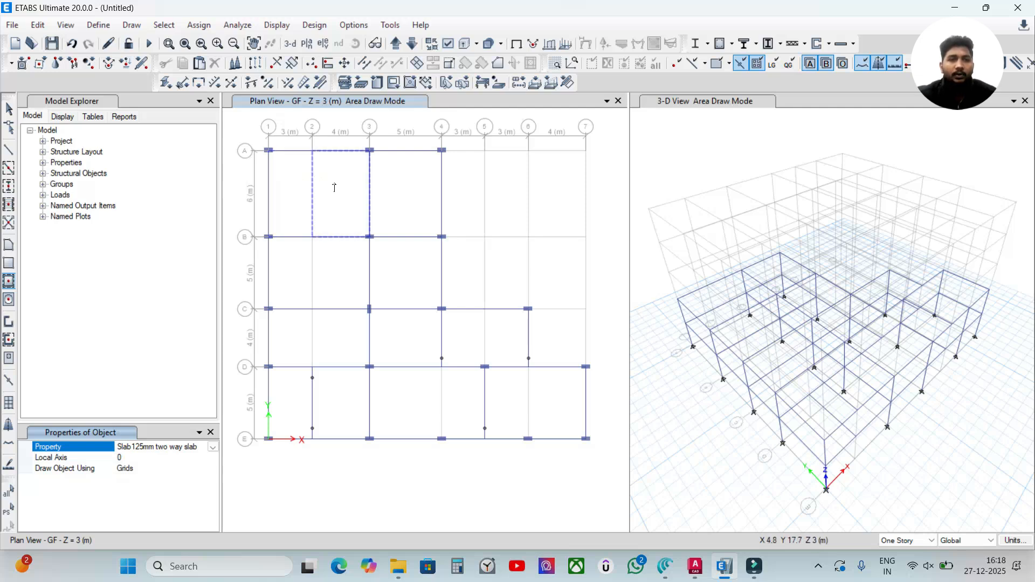
{"action": "left_click", "coordinate": [144, 470]}
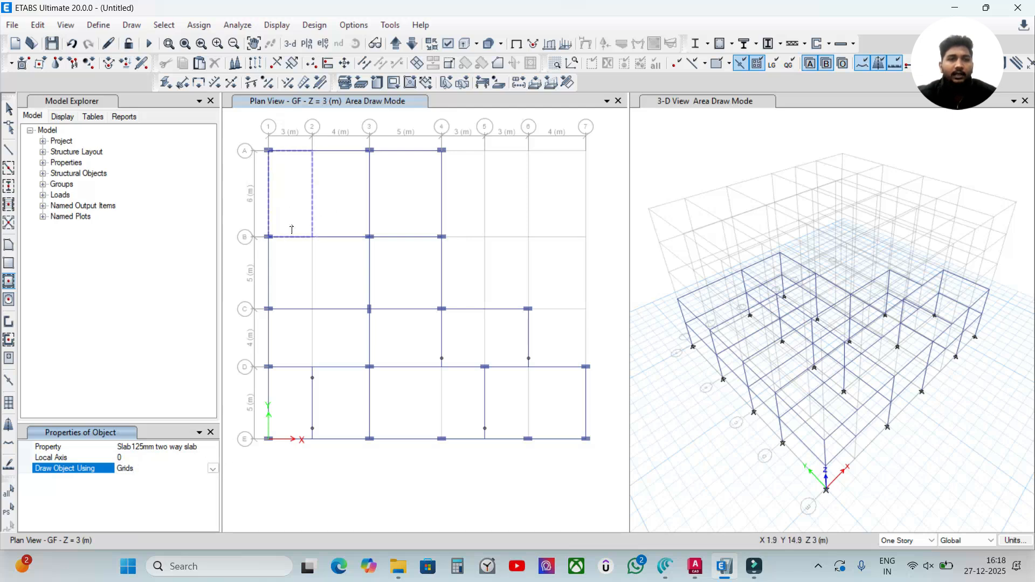
{"action": "left_click", "coordinate": [213, 469]}
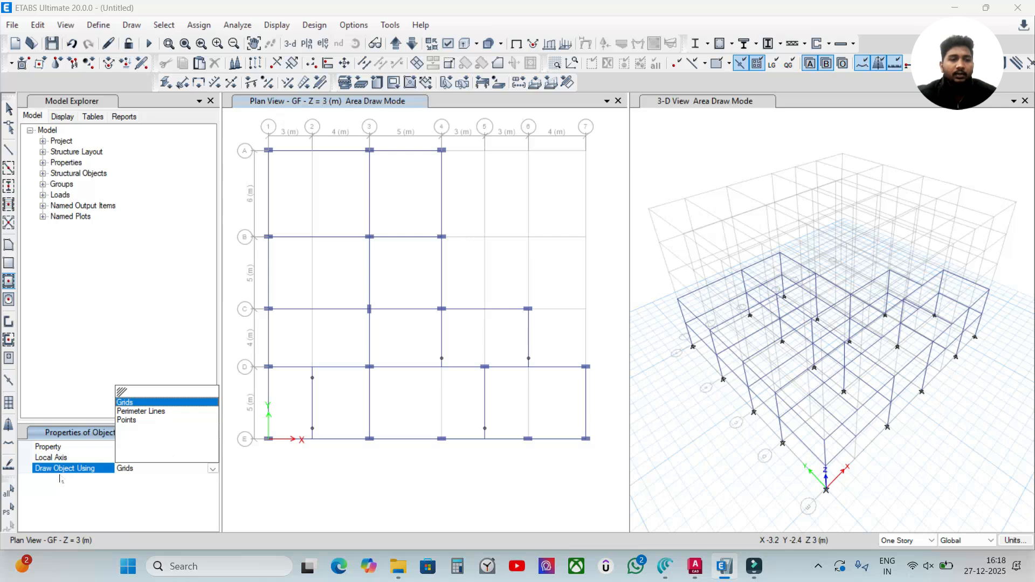
{"action": "left_click", "coordinate": [160, 411]}
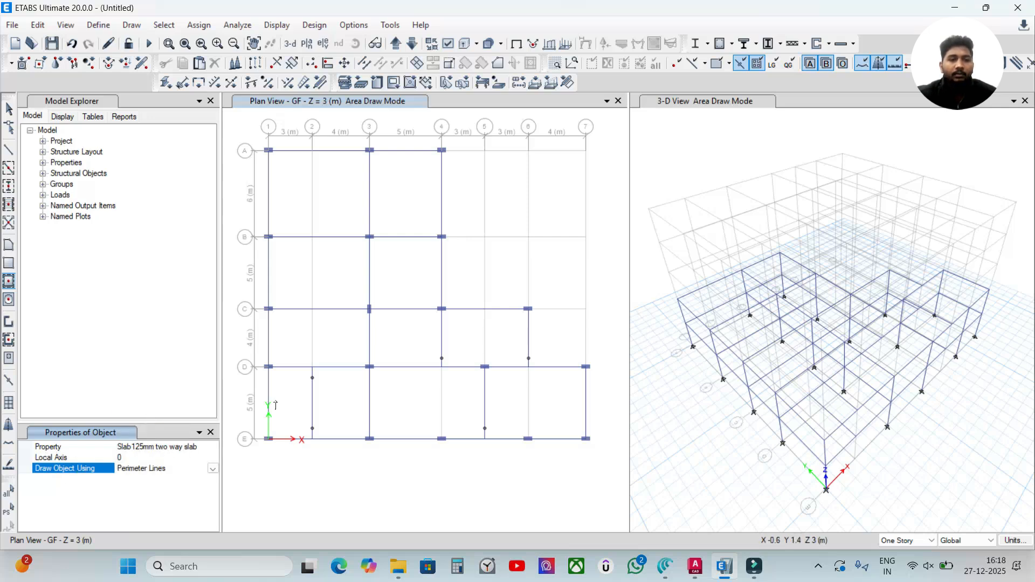
Try a two-way slab on the GF plan between grids 1–3 and A–B, and undo it
{"action": "left_click_drag", "start_coordinate": [251, 128], "coordinate": [380, 257]}
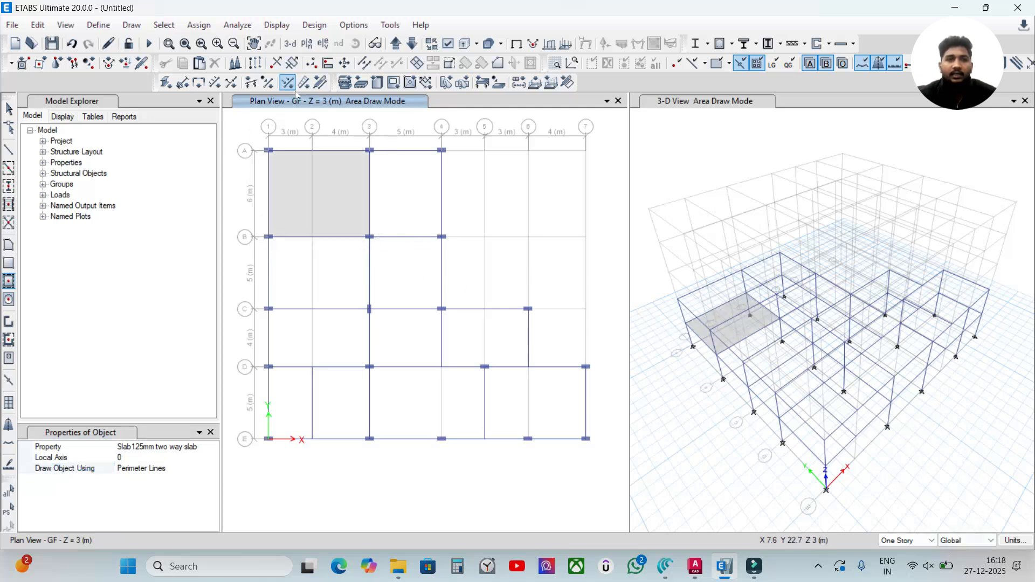
{"action": "key", "text": "ctrl+z"}
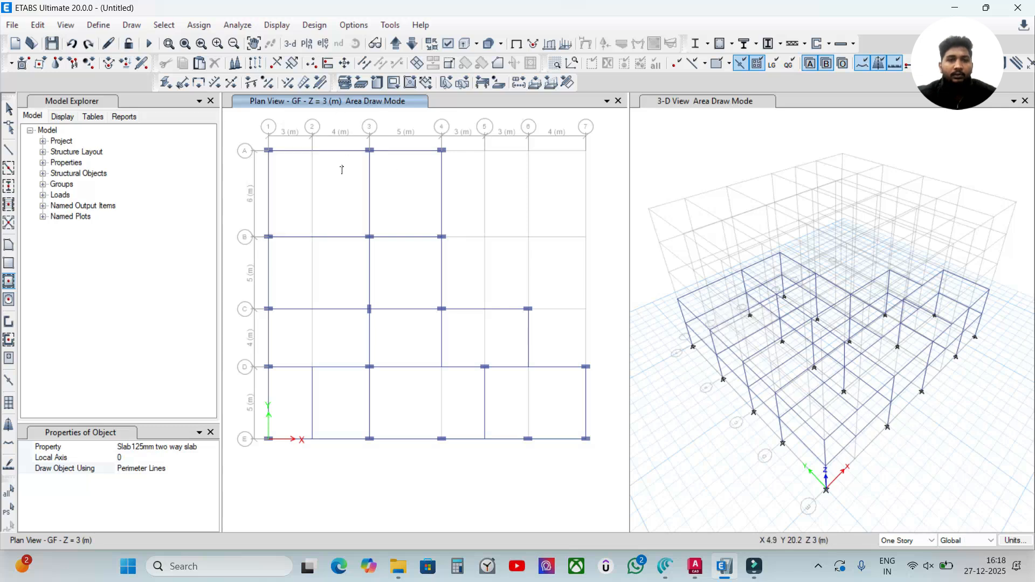
On the FF plan, draw two-way slabs in the four bays between grids 1–4 and A–C, plus bay 1–3/C–D
{"action": "left_click", "coordinate": [396, 43]}
{"action": "left_click_drag", "start_coordinate": [255, 141], "coordinate": [389, 245]}
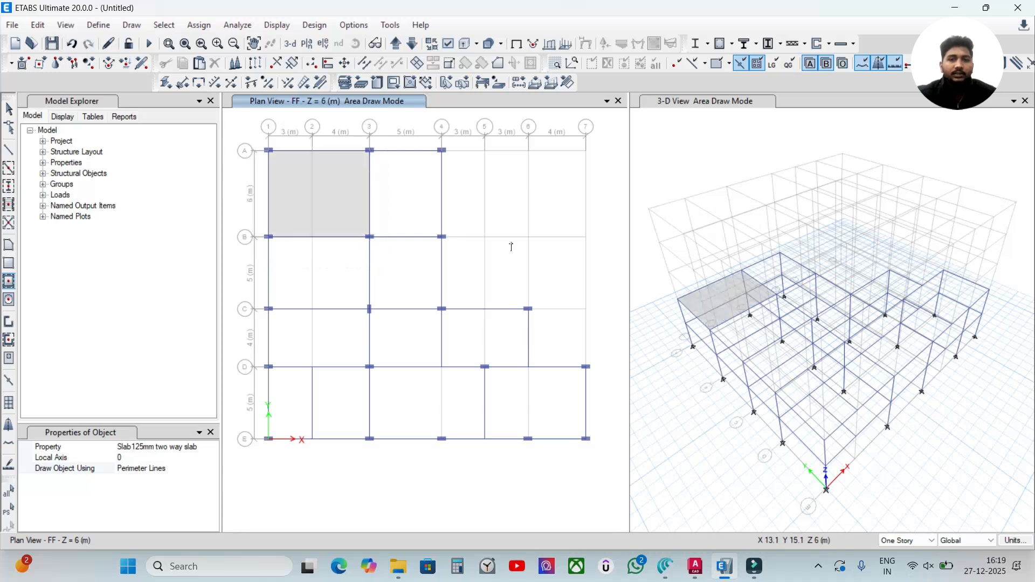
{"action": "left_click_drag", "start_coordinate": [365, 133], "coordinate": [486, 268]}
{"action": "left_click_drag", "start_coordinate": [257, 233], "coordinate": [382, 315]}
{"action": "left_click_drag", "start_coordinate": [353, 218], "coordinate": [446, 330]}
{"action": "mouse_move", "coordinate": [253, 309]}
{"action": "left_mouse_down"}
{"action": "mouse_move", "coordinate": [353, 363]}
{"action": "mouse_move", "coordinate": [254, 313]}
{"action": "left_mouse_up"}
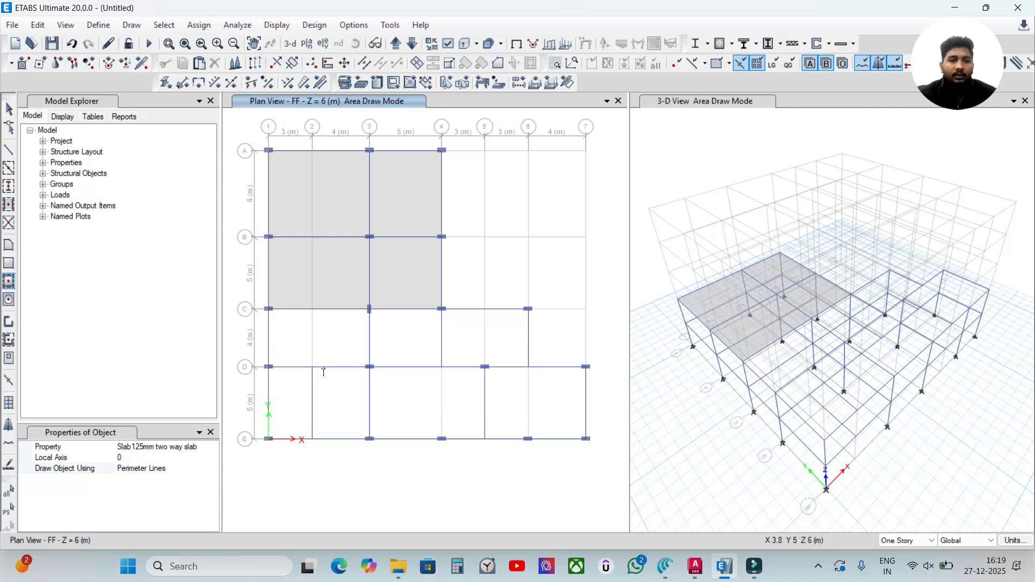
{"action": "left_click_drag", "start_coordinate": [257, 307], "coordinate": [379, 386]}
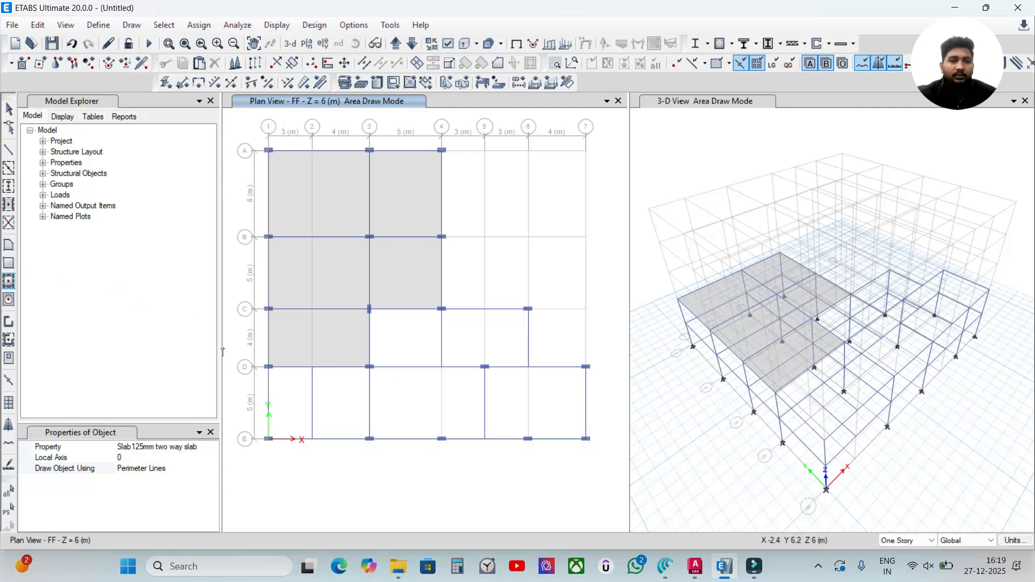
Try to quick-draw a slab by perimeter lines in the bay between grids 3–4 and C–D
{"action": "left_click_drag", "start_coordinate": [351, 295], "coordinate": [449, 360]}
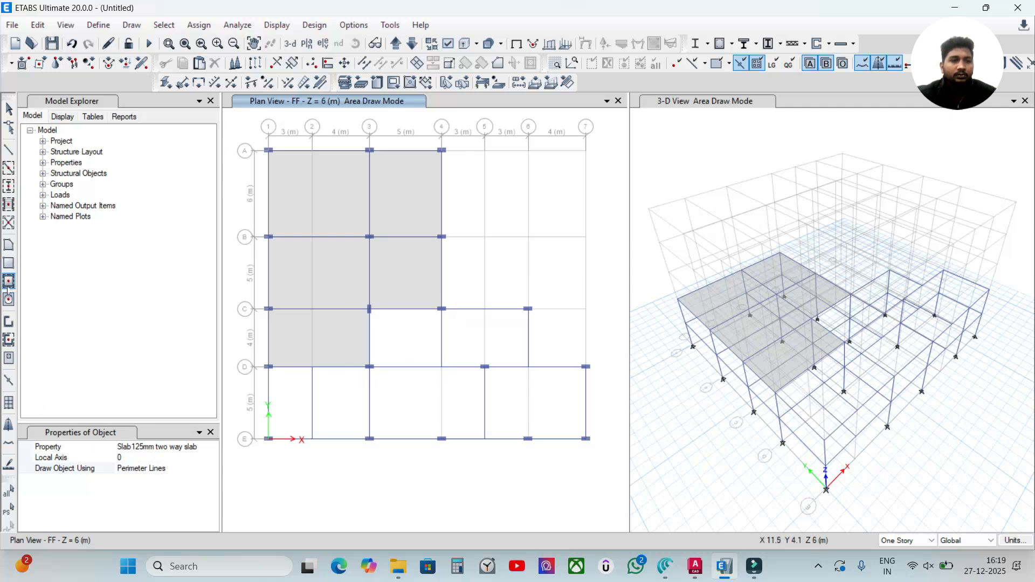
{"action": "left_click_drag", "start_coordinate": [360, 299], "coordinate": [454, 379]}
{"action": "key", "text": "Escape"}
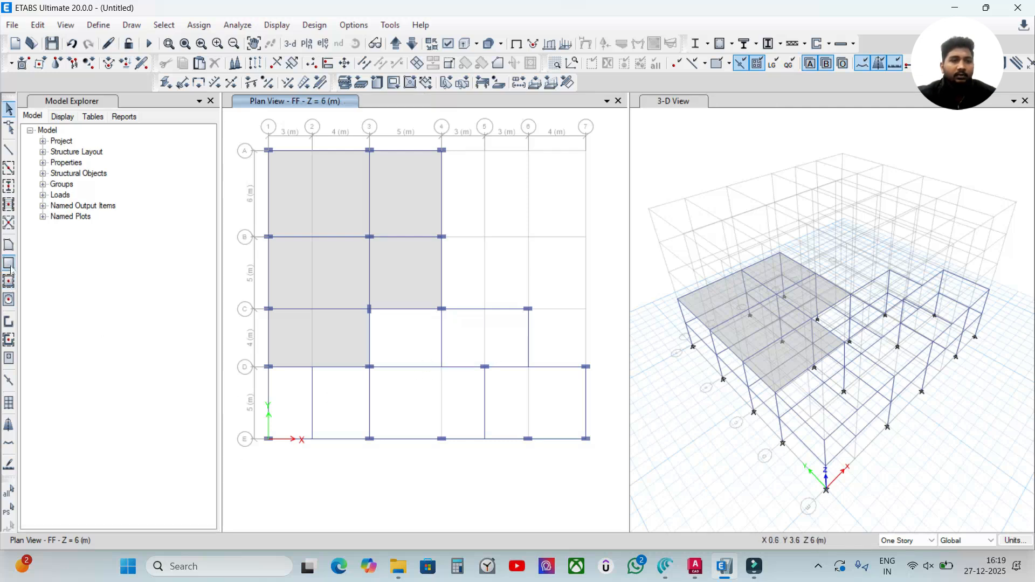
Draw a rectangular two-way slab from grid point 3-C to grid point 4-D on the FF plan
{"action": "left_click", "coordinate": [9, 246]}
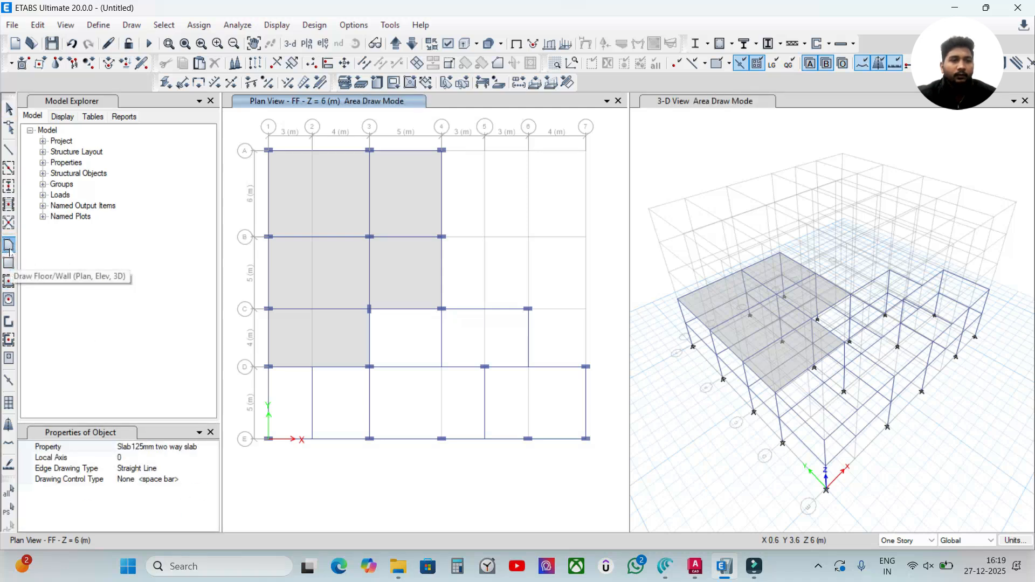
{"action": "left_click", "coordinate": [9, 263]}
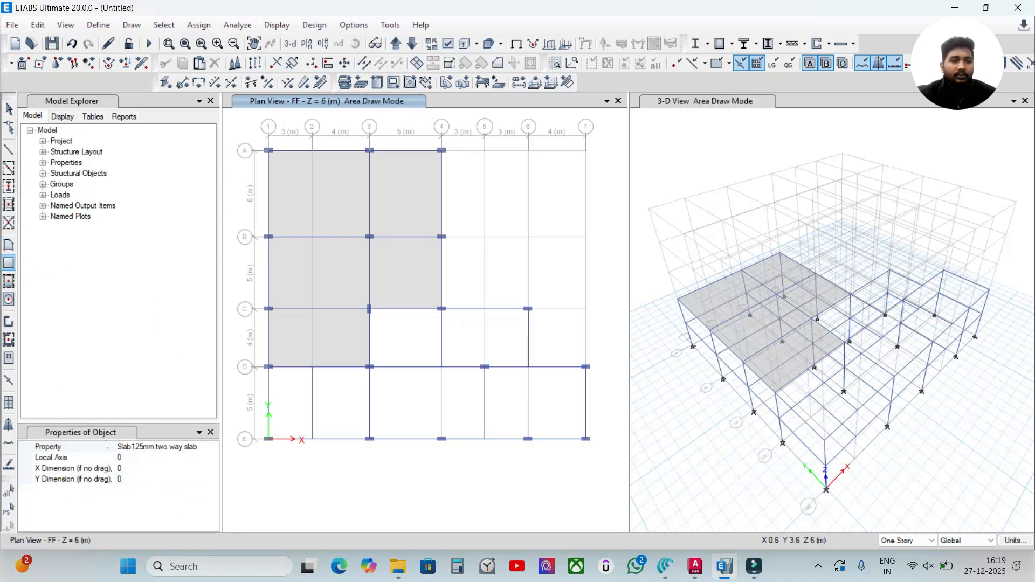
{"action": "left_click_drag", "start_coordinate": [369, 309], "coordinate": [441, 368]}
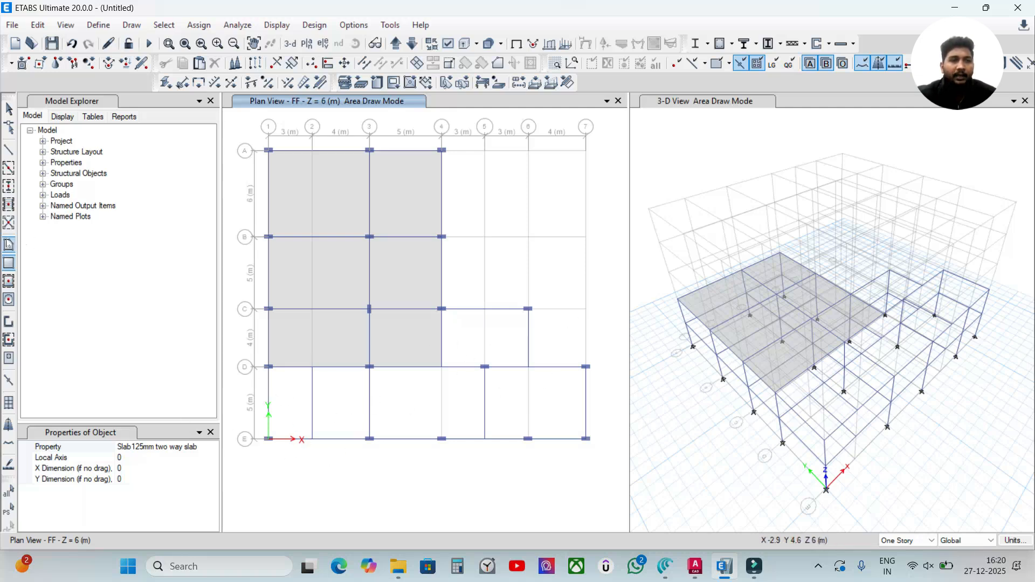
Draw a polygonal two-way slab on the FF plan through grid points 4-C, 6-C, 6-D, 5-D and 4-D, closing at 4-C
{"action": "left_click", "coordinate": [9, 246]}
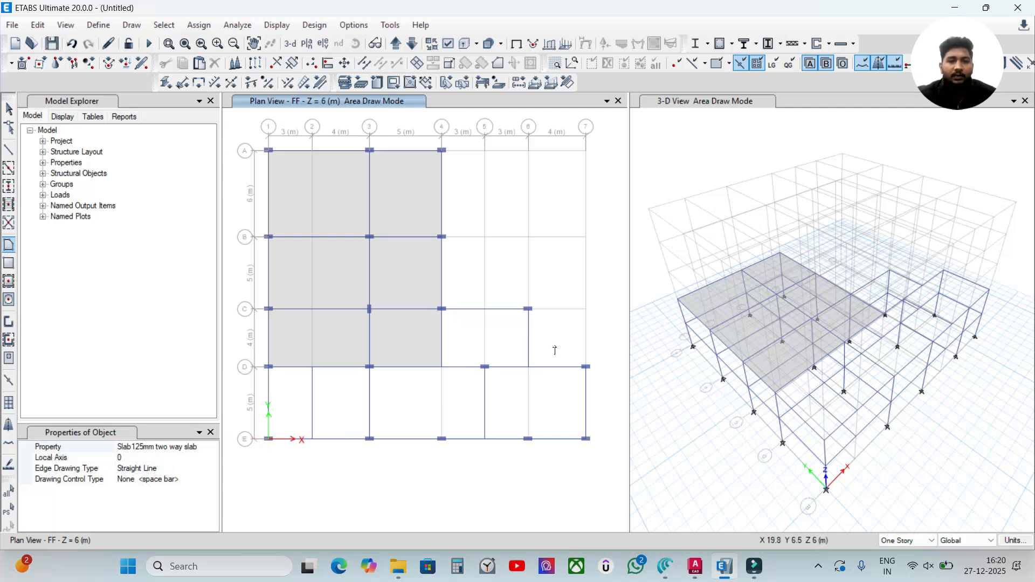
{"action": "scroll", "coordinate": [555, 350], "scroll_direction": "up", "scroll_amount": 3}
{"action": "scroll", "coordinate": [533, 351], "scroll_direction": "down", "scroll_amount": 3}
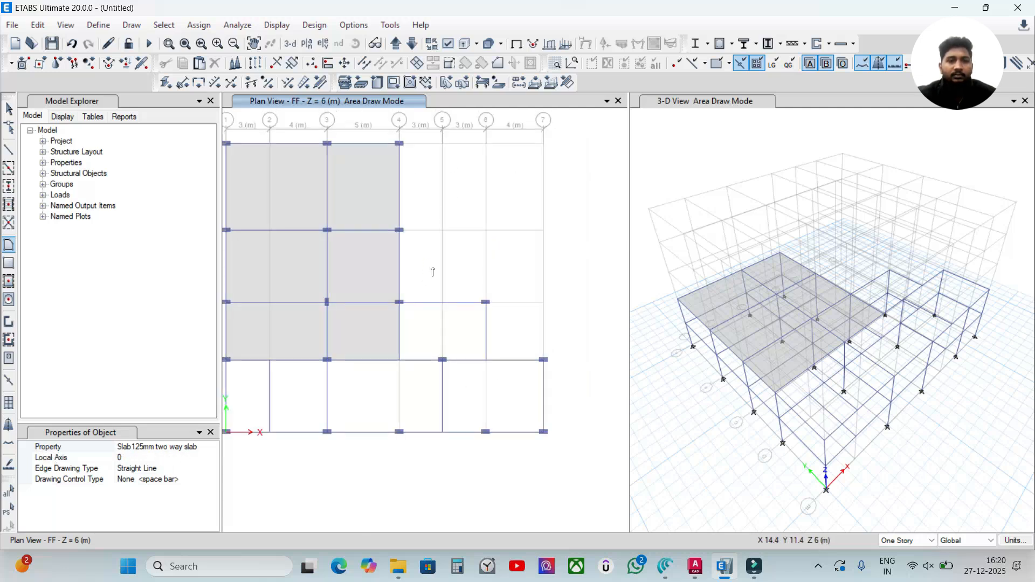
{"action": "scroll", "coordinate": [353, 293], "scroll_direction": "down", "scroll_amount": 2}
{"action": "scroll", "coordinate": [440, 296], "scroll_direction": "up", "scroll_amount": 2}
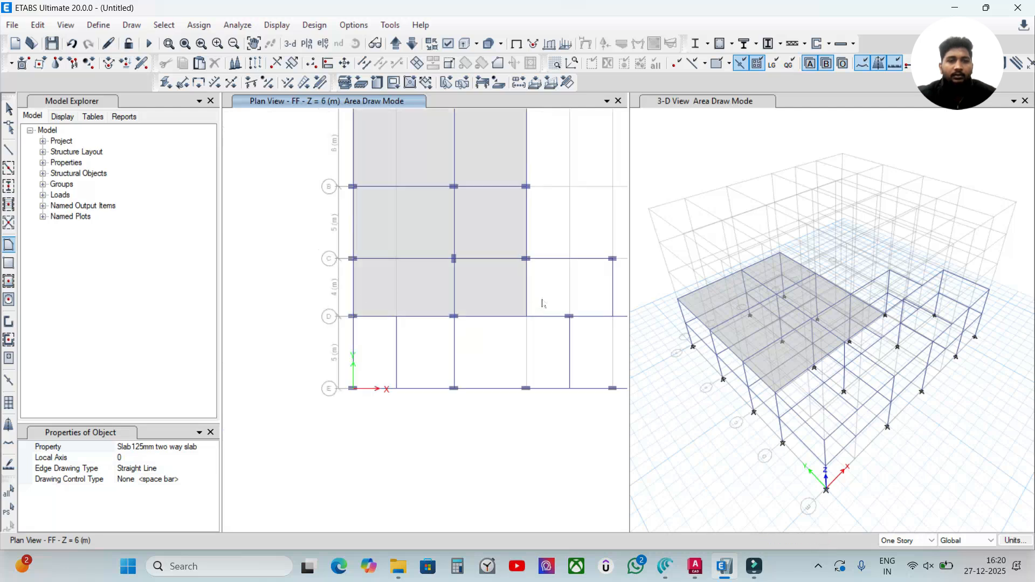
{"action": "scroll", "coordinate": [542, 303], "scroll_direction": "up", "scroll_amount": 5}
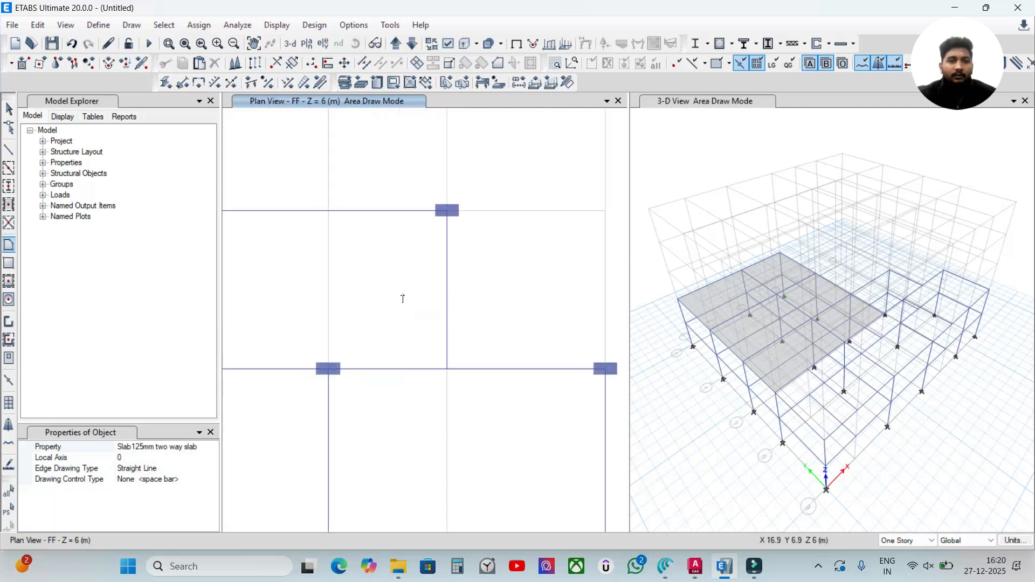
{"action": "middle_click_drag", "start_coordinate": [402, 298], "coordinate": [518, 329]}
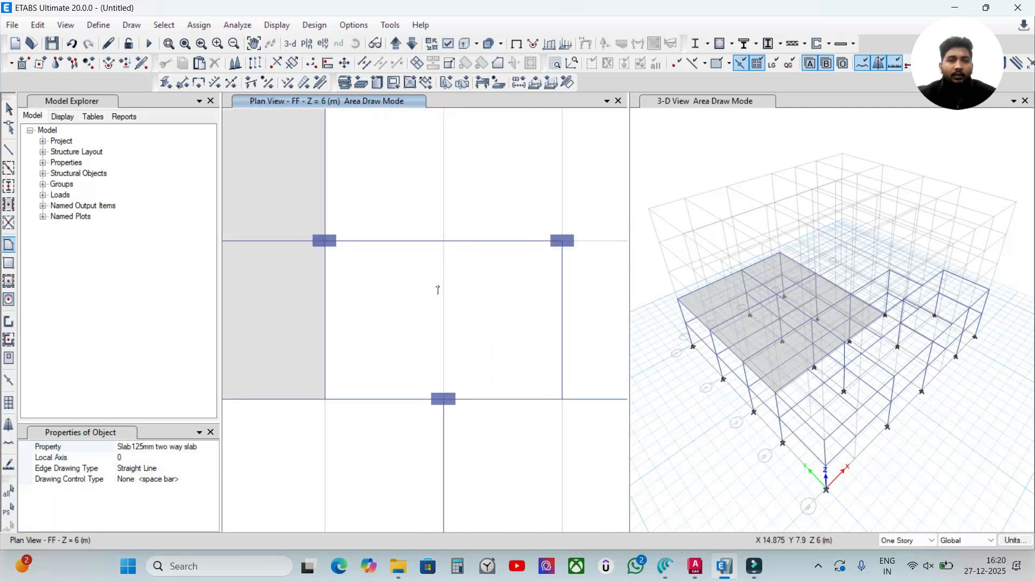
{"action": "scroll", "coordinate": [438, 290], "scroll_direction": "down", "scroll_amount": 4}
{"action": "scroll", "coordinate": [439, 289], "scroll_direction": "up", "scroll_amount": 3}
{"action": "scroll", "coordinate": [443, 290], "scroll_direction": "up", "scroll_amount": 4}
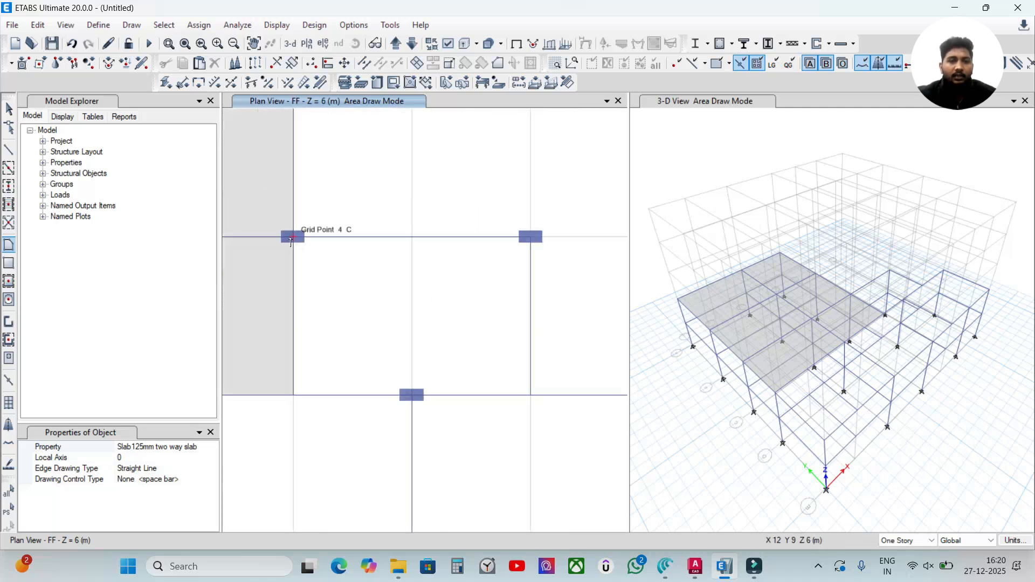
{"action": "left_click", "coordinate": [292, 237]}
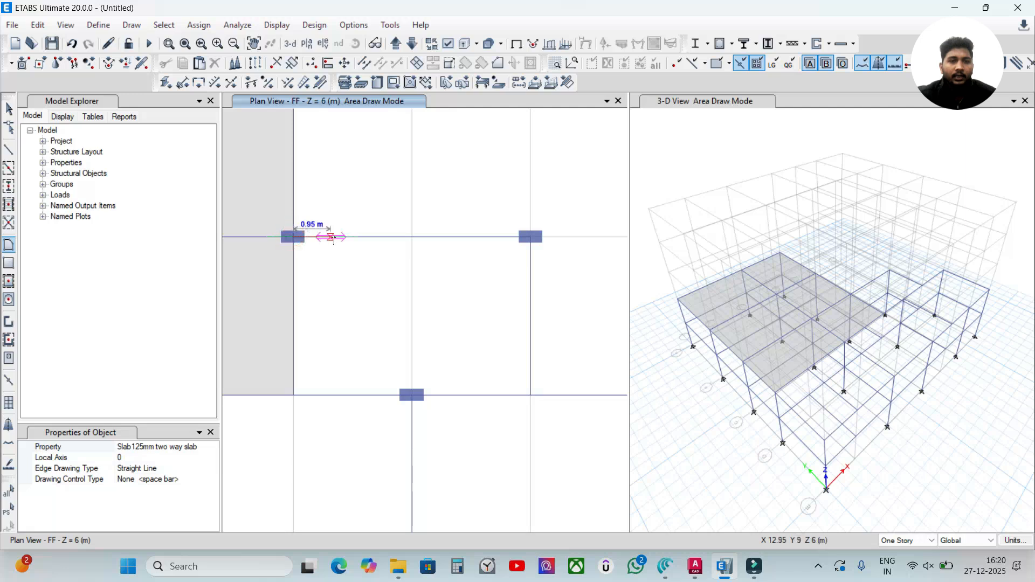
{"action": "left_click", "coordinate": [530, 236]}
{"action": "left_click", "coordinate": [530, 395]}
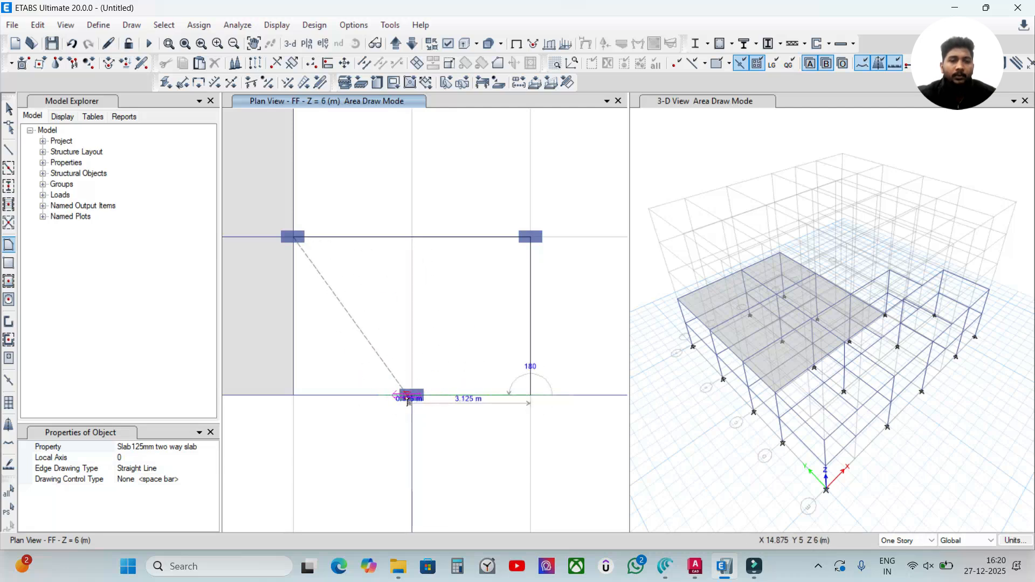
{"action": "left_click", "coordinate": [411, 395]}
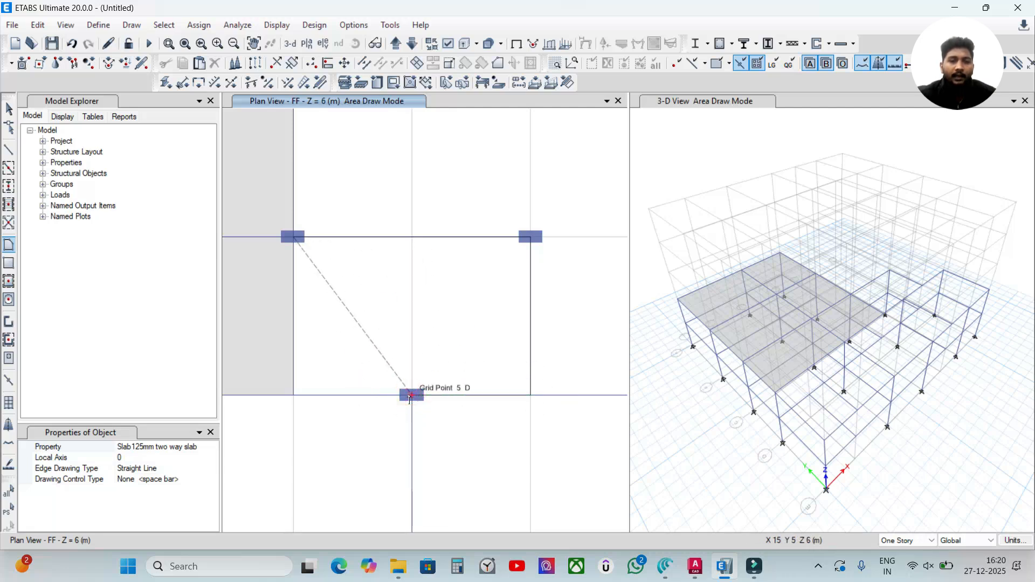
{"action": "left_click", "coordinate": [293, 395]}
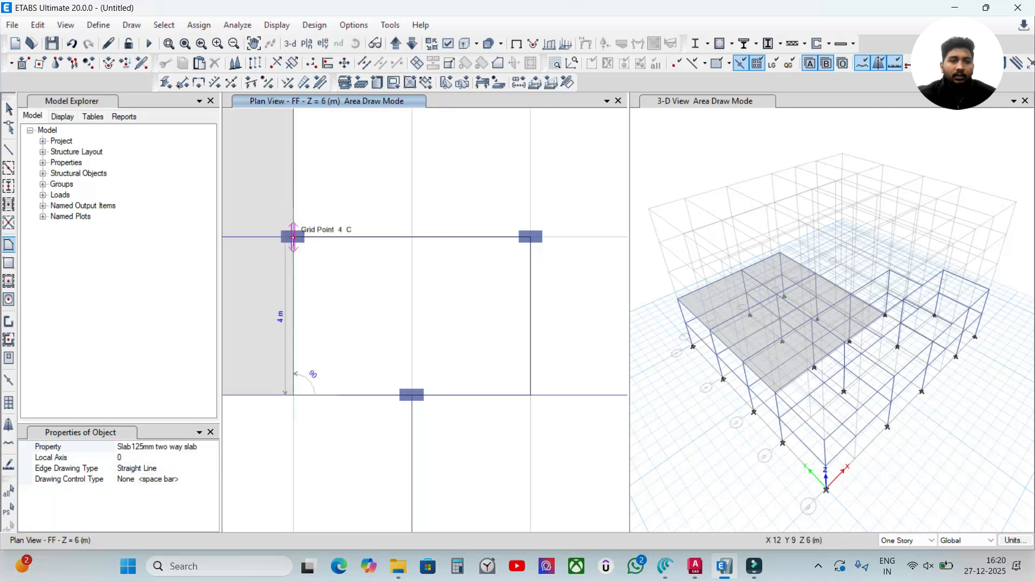
{"action": "left_click", "coordinate": [293, 238]}
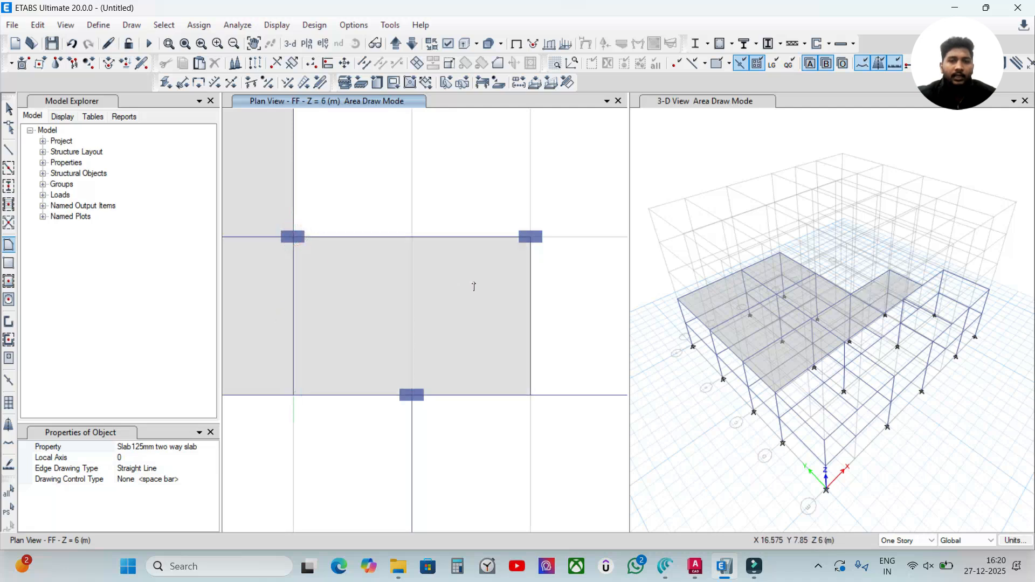
{"action": "key", "text": "Escape"}
{"action": "scroll", "coordinate": [474, 298], "scroll_direction": "down", "scroll_amount": 5}
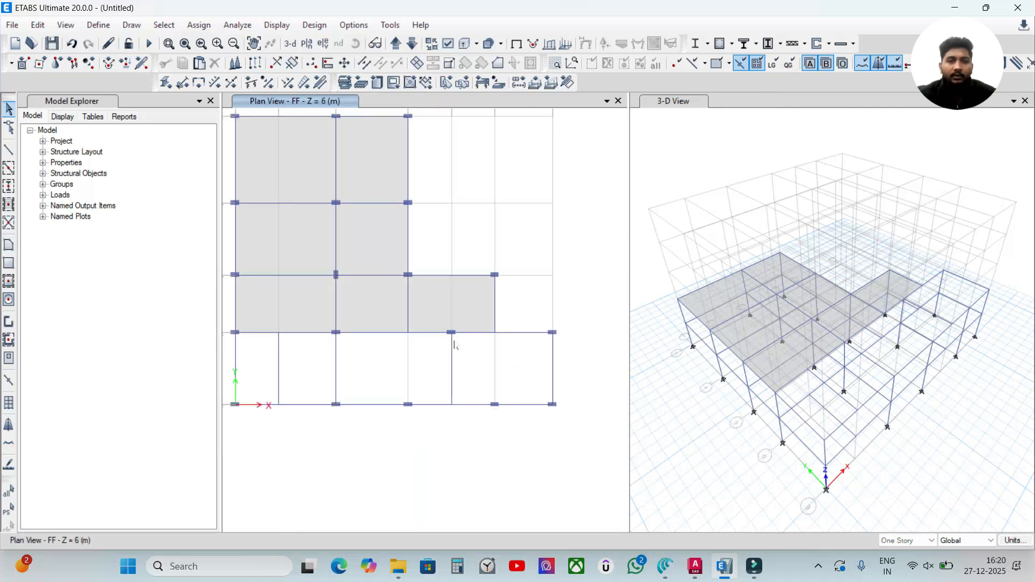
Draw a polygonal two-way slab on the FF plan through grid points 5-D, 7-D, 7-E, 6-E and 5-E, closing at 5-D
{"action": "scroll", "coordinate": [450, 340], "scroll_direction": "up", "scroll_amount": 5}
{"action": "middle_click_drag", "start_coordinate": [522, 382], "coordinate": [417, 329]}
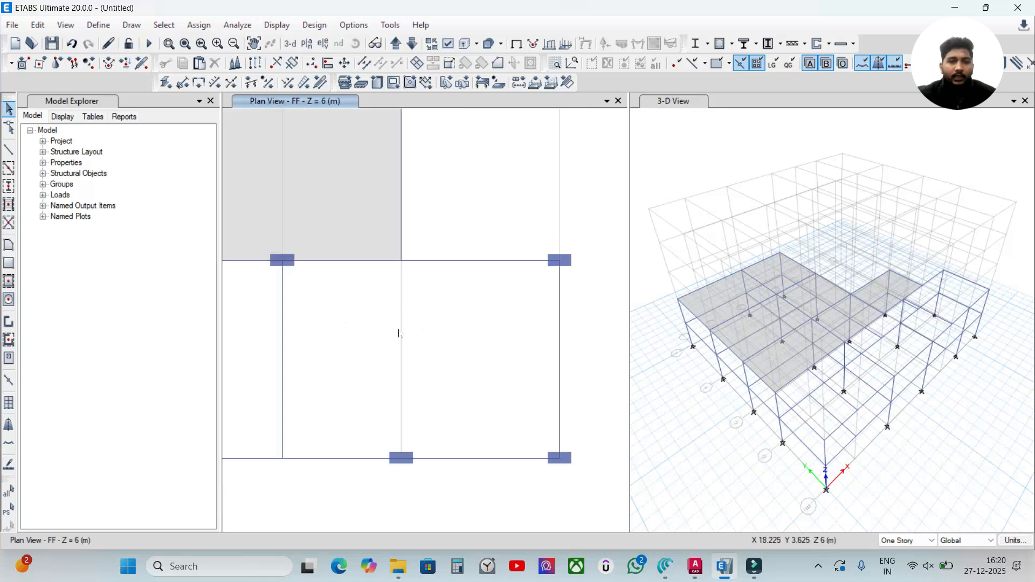
{"action": "left_click", "coordinate": [9, 246]}
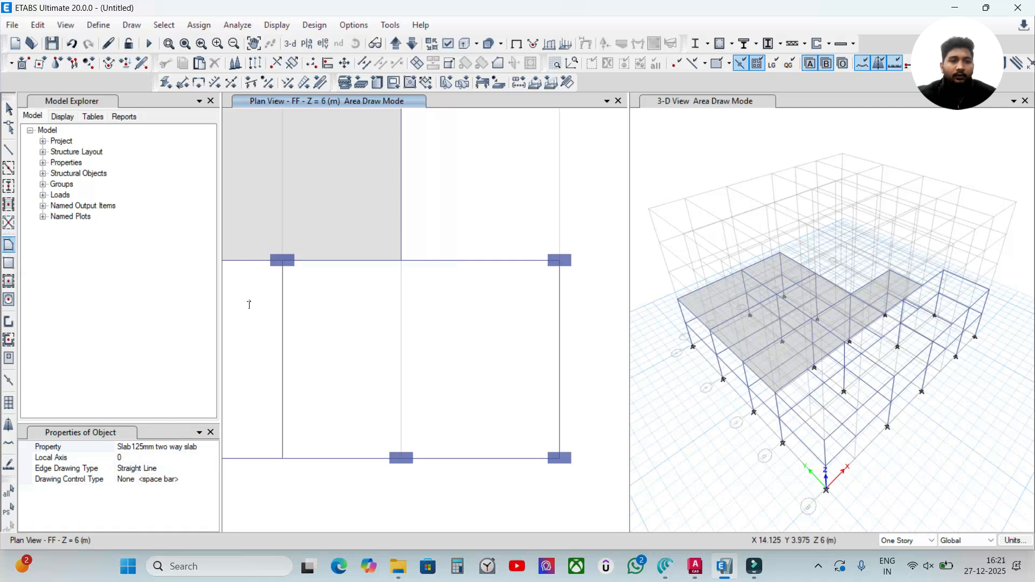
{"action": "left_click", "coordinate": [282, 262]}
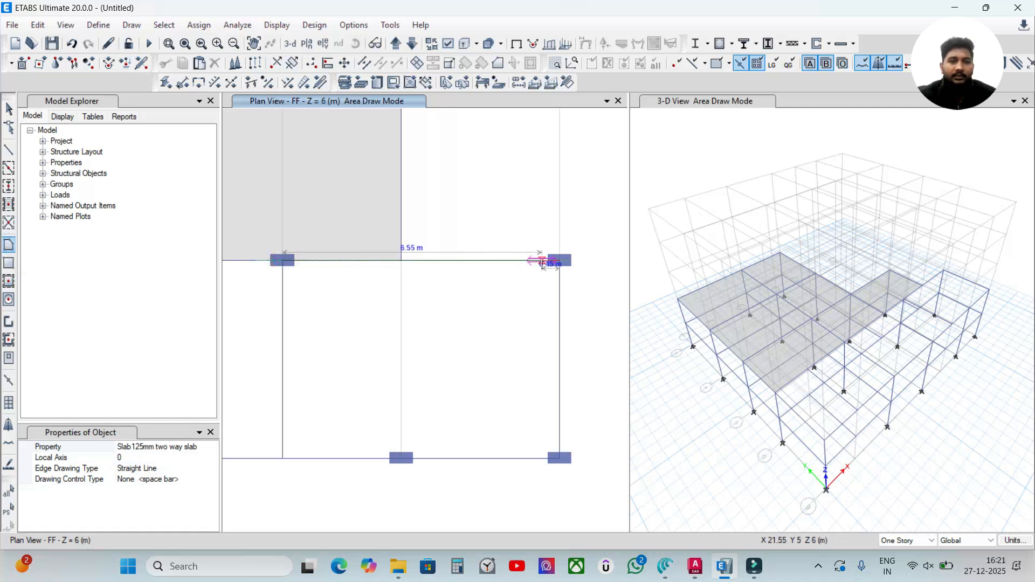
{"action": "left_click", "coordinate": [560, 262]}
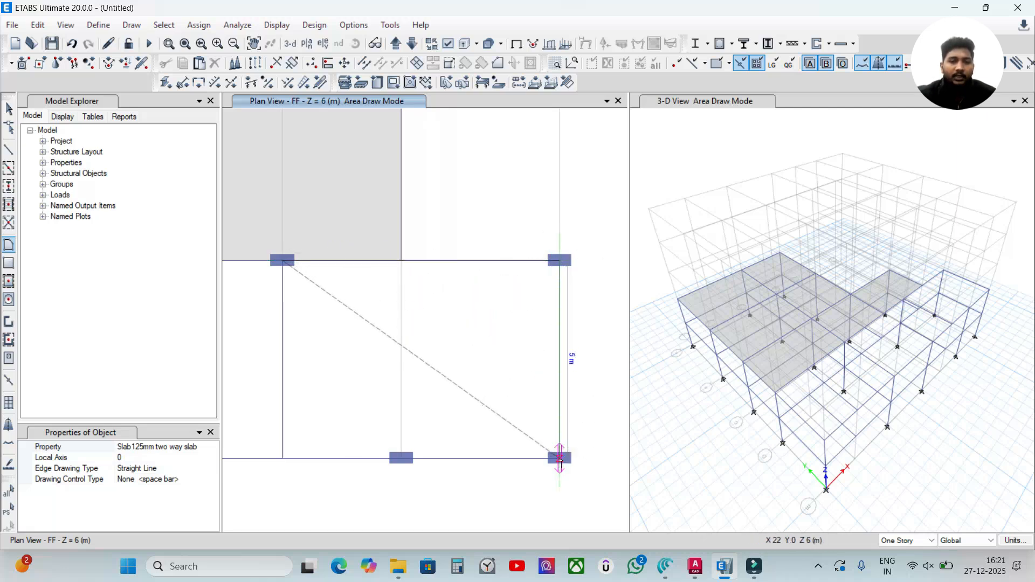
{"action": "left_click", "coordinate": [559, 458]}
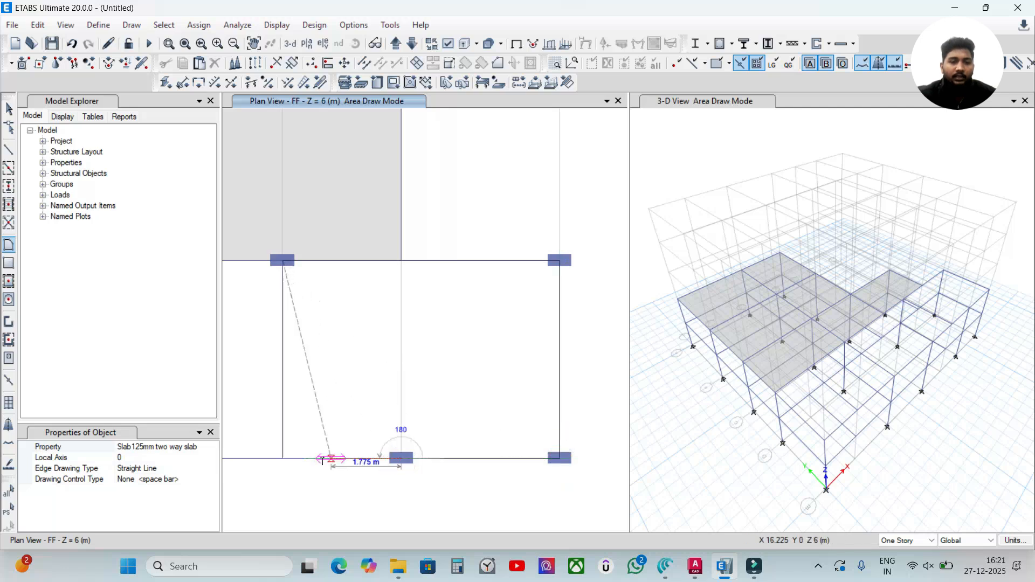
{"action": "left_click", "coordinate": [282, 458]}
{"action": "left_click", "coordinate": [282, 261]}
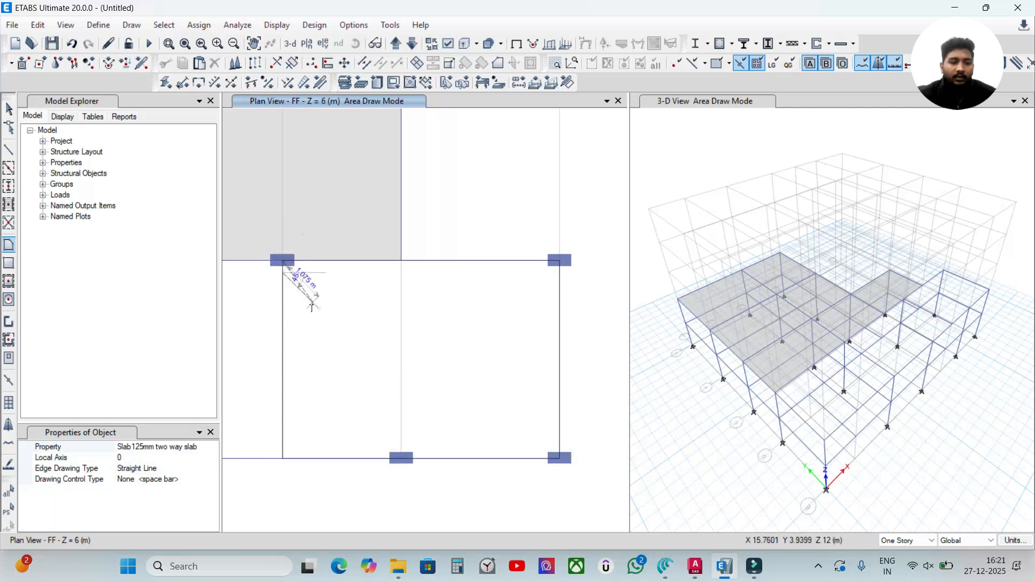
{"action": "scroll", "coordinate": [298, 274], "scroll_direction": "up", "scroll_amount": 3}
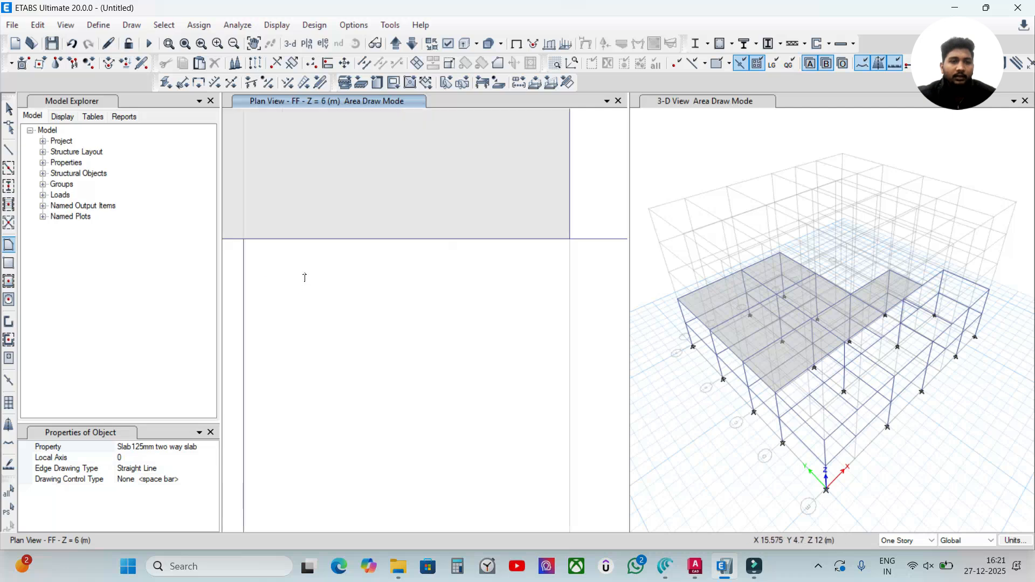
{"action": "scroll", "coordinate": [297, 282], "scroll_direction": "down", "scroll_amount": 2}
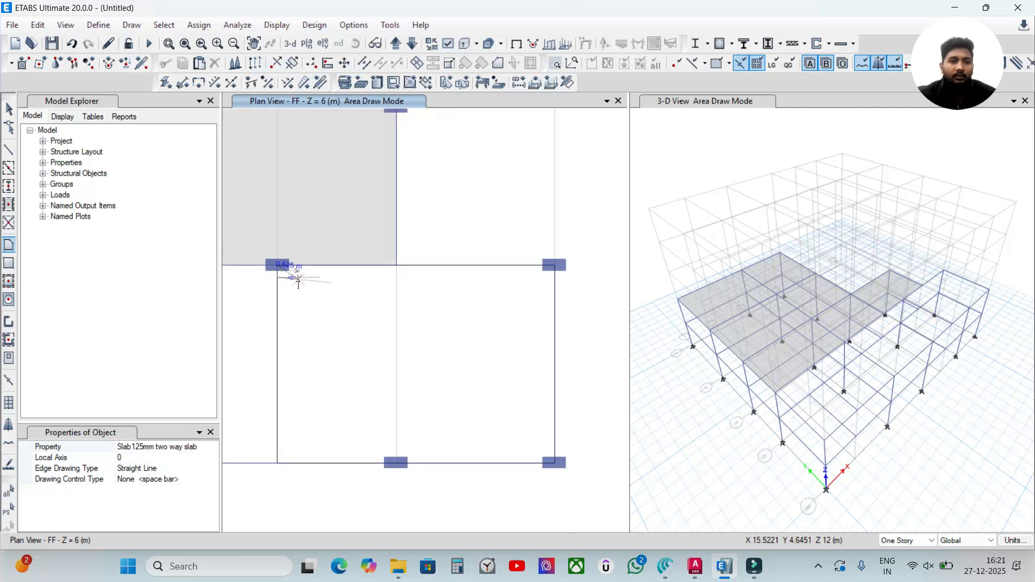
{"action": "scroll", "coordinate": [296, 276], "scroll_direction": "down", "scroll_amount": 3}
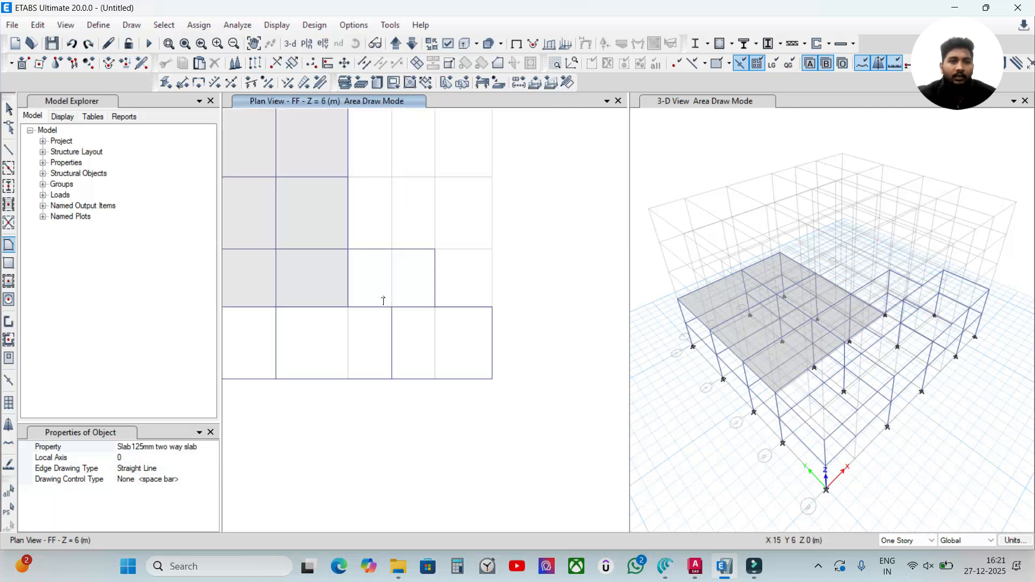
{"action": "key", "text": "Return"}
{"action": "key", "text": "Escape"}
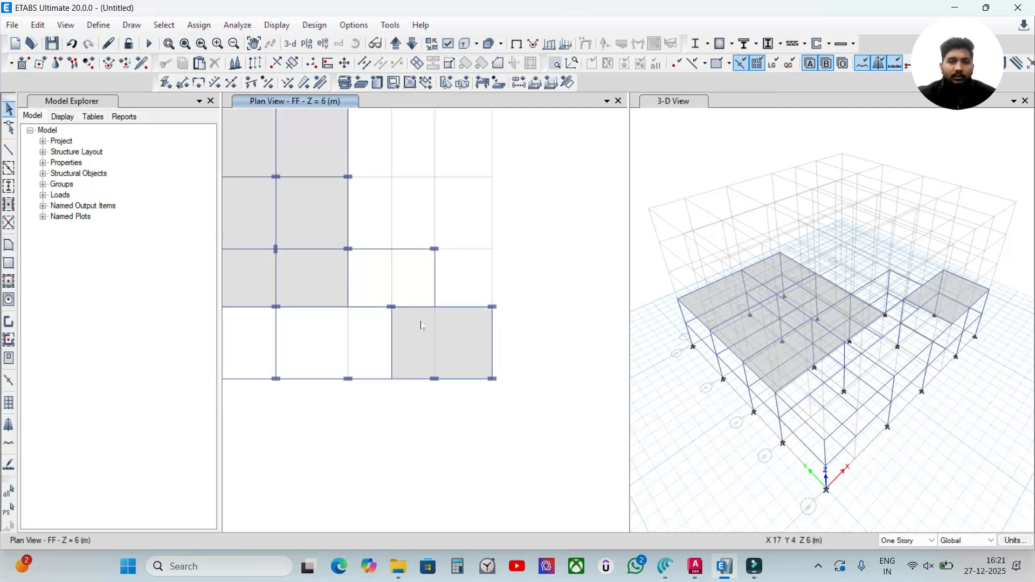
Delete the slab in the bay between grids 5–7 and D–E
{"action": "scroll", "coordinate": [428, 345], "scroll_direction": "up", "scroll_amount": 3}
{"action": "left_click", "coordinate": [418, 348]}
{"action": "key", "text": "Delete"}
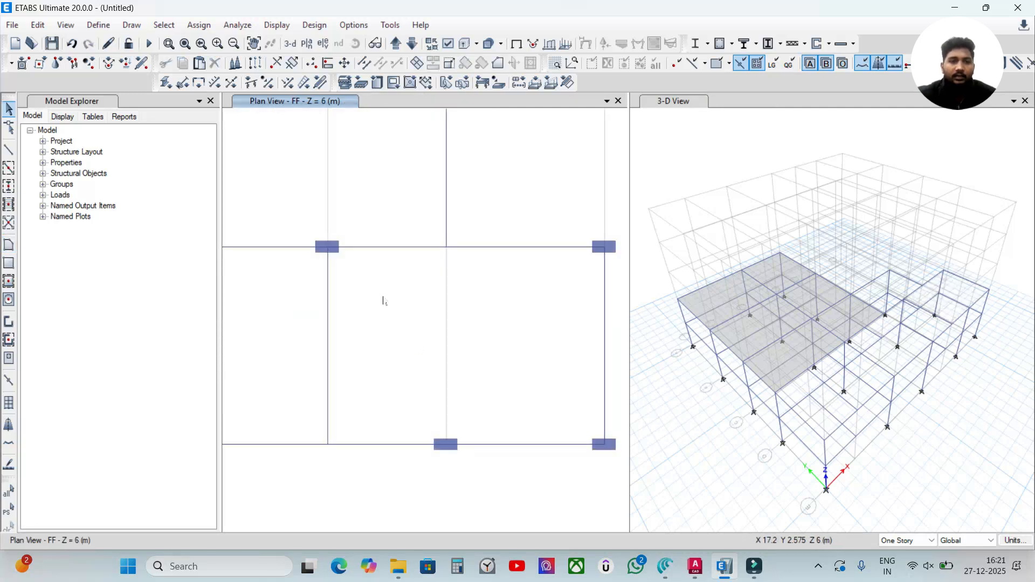
{"action": "scroll", "coordinate": [342, 258], "scroll_direction": "down", "scroll_amount": 3}
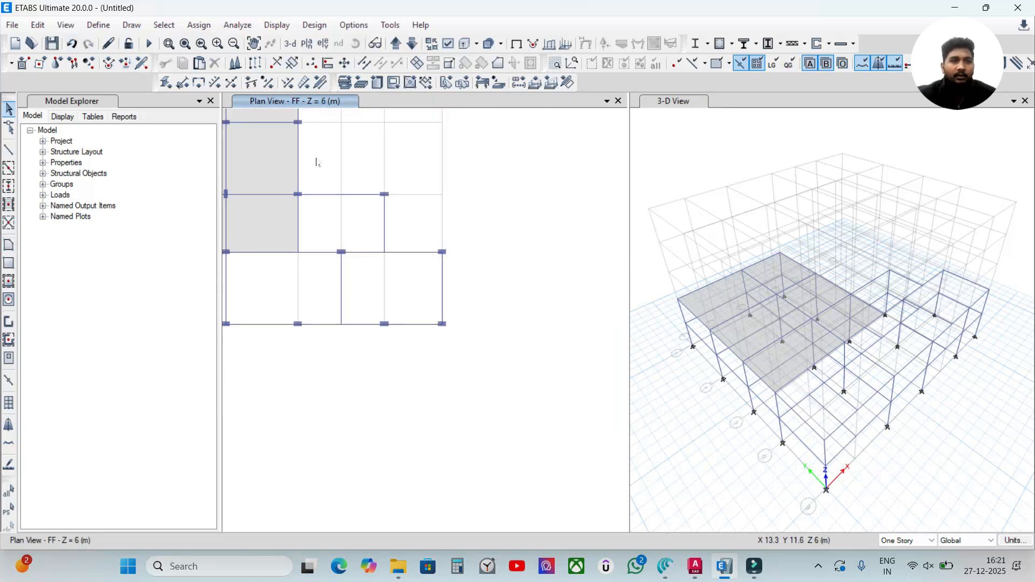
Redraw the polygonal two-way slab on the FF plan through grid points 4-C, 6-C, 6-D, 5-D and 4-D, closing at 4-C
{"action": "scroll", "coordinate": [325, 194], "scroll_direction": "up", "scroll_amount": 3}
{"action": "left_click", "coordinate": [9, 244]}
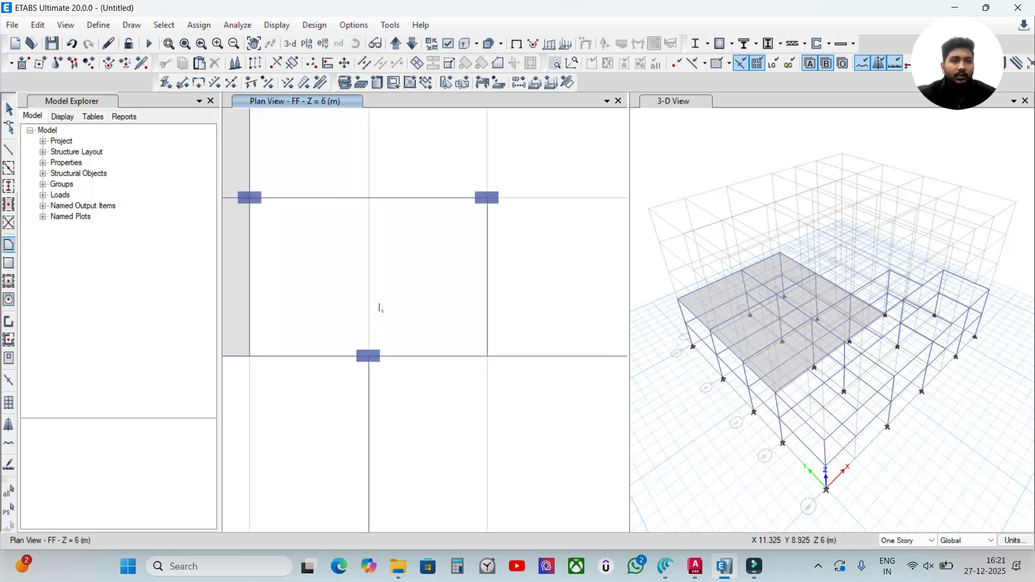
{"action": "left_click", "coordinate": [248, 198]}
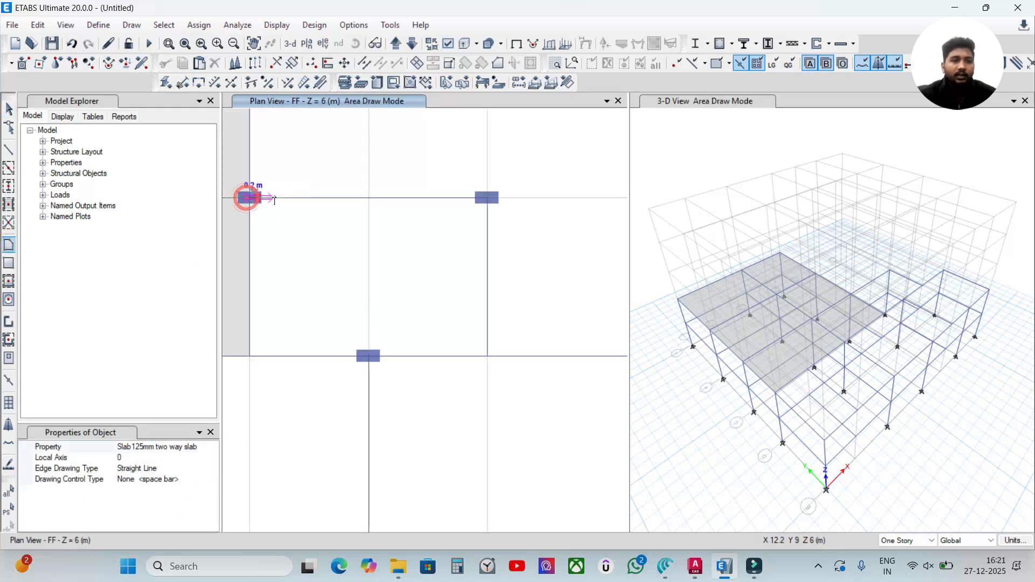
{"action": "left_click", "coordinate": [488, 198]}
{"action": "left_click", "coordinate": [487, 355]}
{"action": "left_click", "coordinate": [370, 356]}
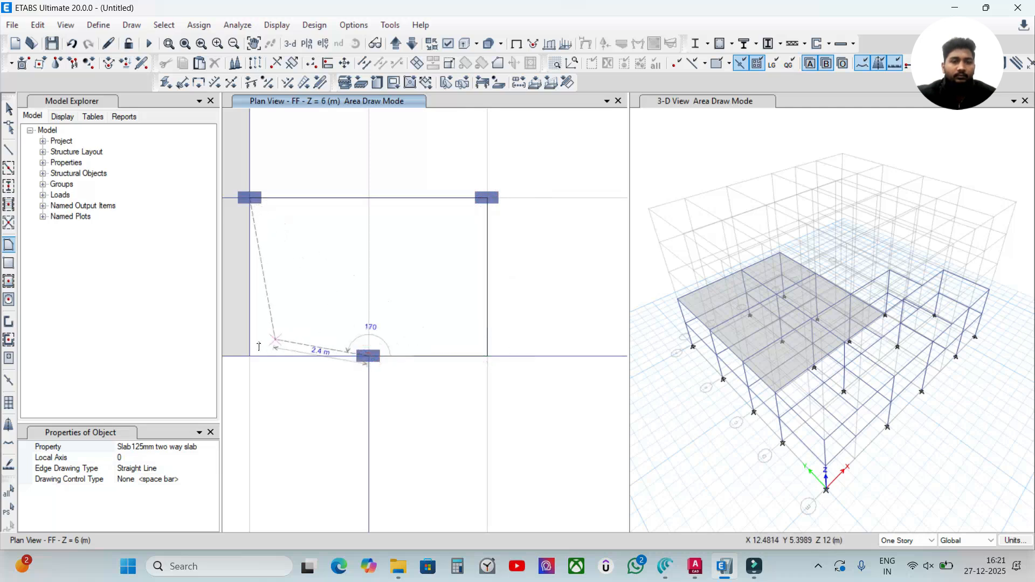
{"action": "left_click", "coordinate": [249, 357]}
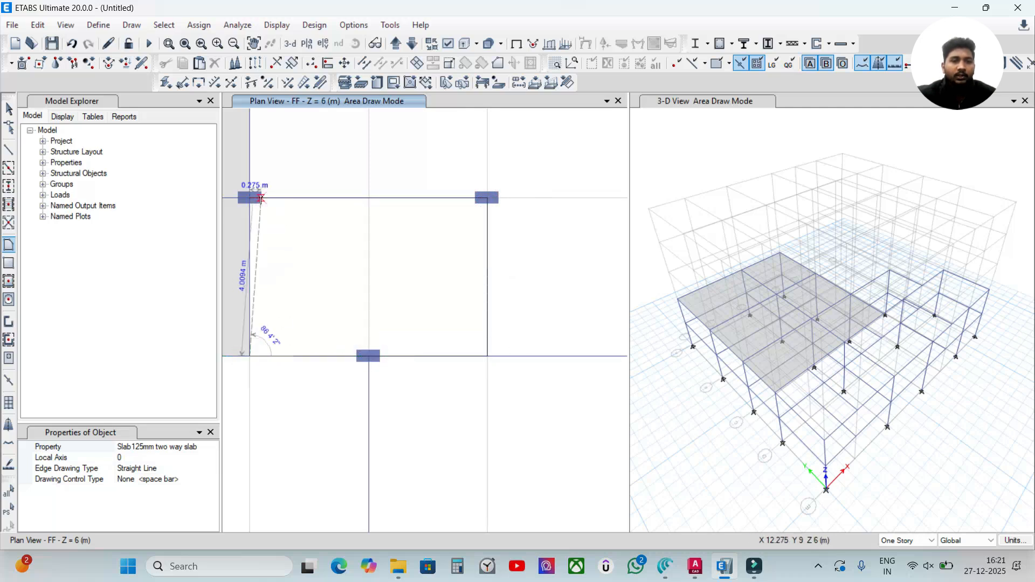
{"action": "double_click", "coordinate": [249, 197]}
Redraw the polygonal two-way slab in bay 5–7/D–E through grid points 5-D, 7-D, 7-E, 6-E and 5-E, closing at 5-D
{"action": "scroll", "coordinate": [526, 305], "scroll_direction": "down", "scroll_amount": 1}
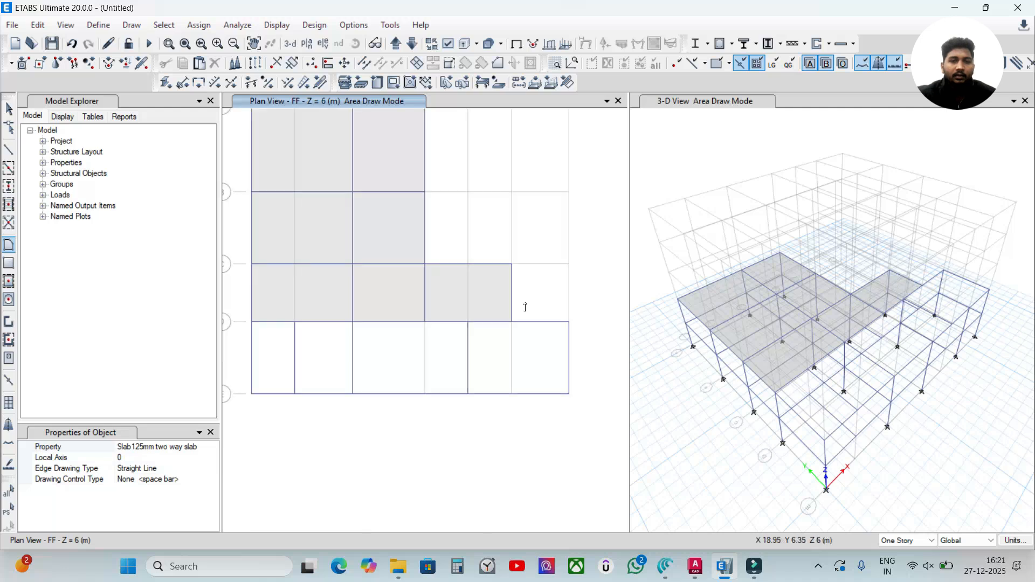
{"action": "scroll", "coordinate": [480, 303], "scroll_direction": "down", "scroll_amount": 1}
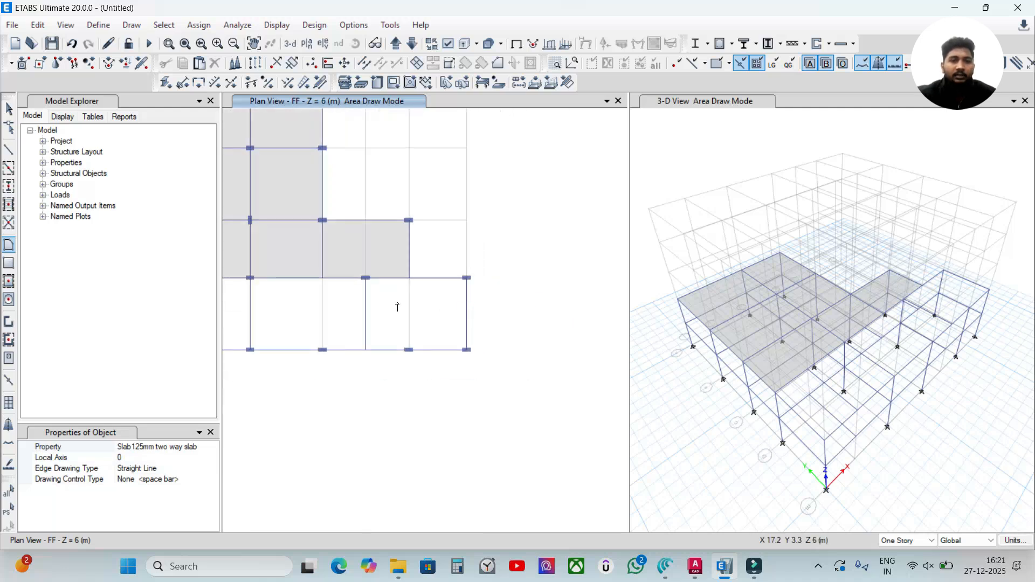
{"action": "scroll", "coordinate": [397, 307], "scroll_direction": "up", "scroll_amount": 2}
{"action": "left_click", "coordinate": [309, 237]}
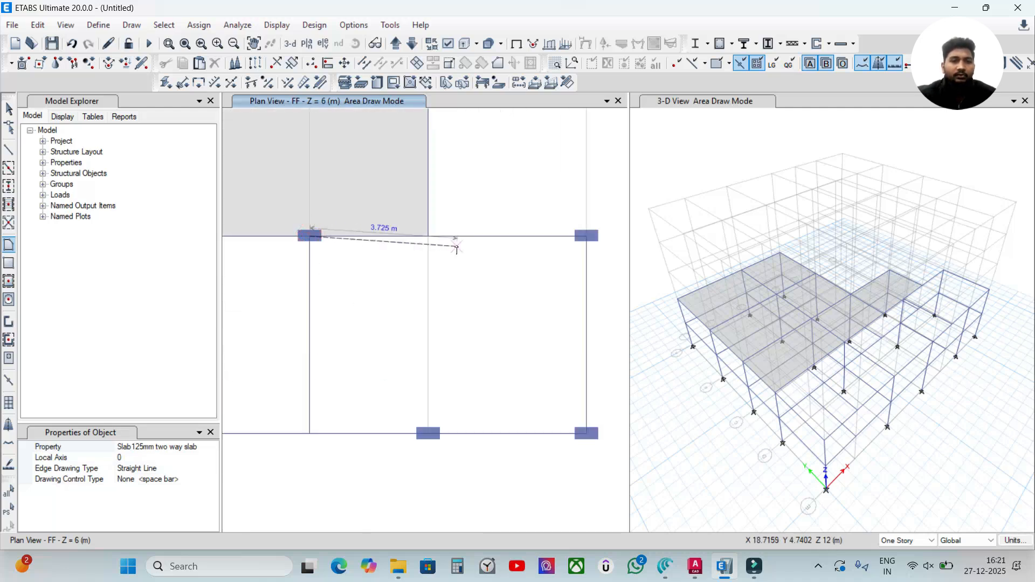
{"action": "left_click", "coordinate": [587, 237]}
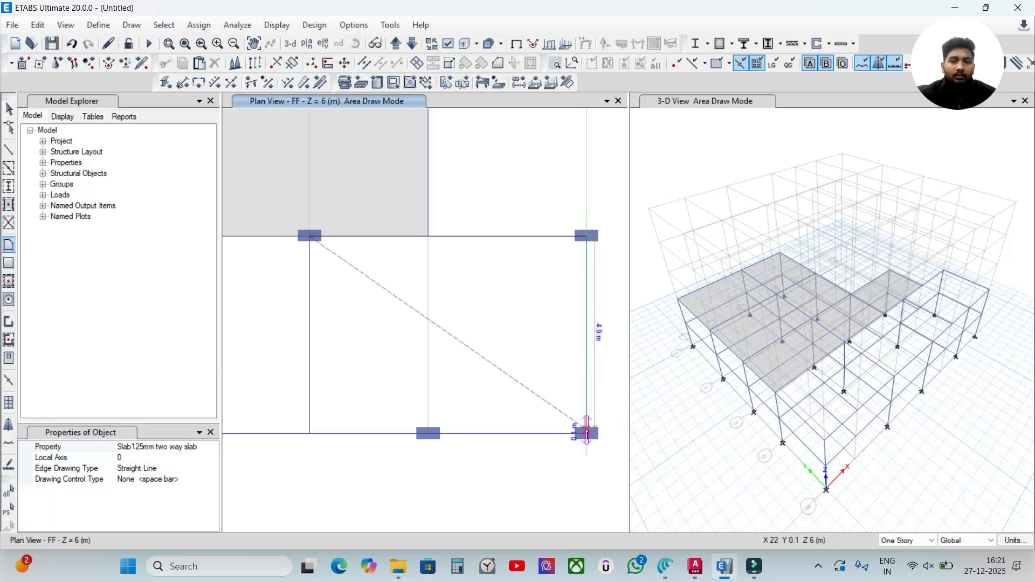
{"action": "left_click", "coordinate": [586, 433]}
{"action": "left_click", "coordinate": [428, 432]}
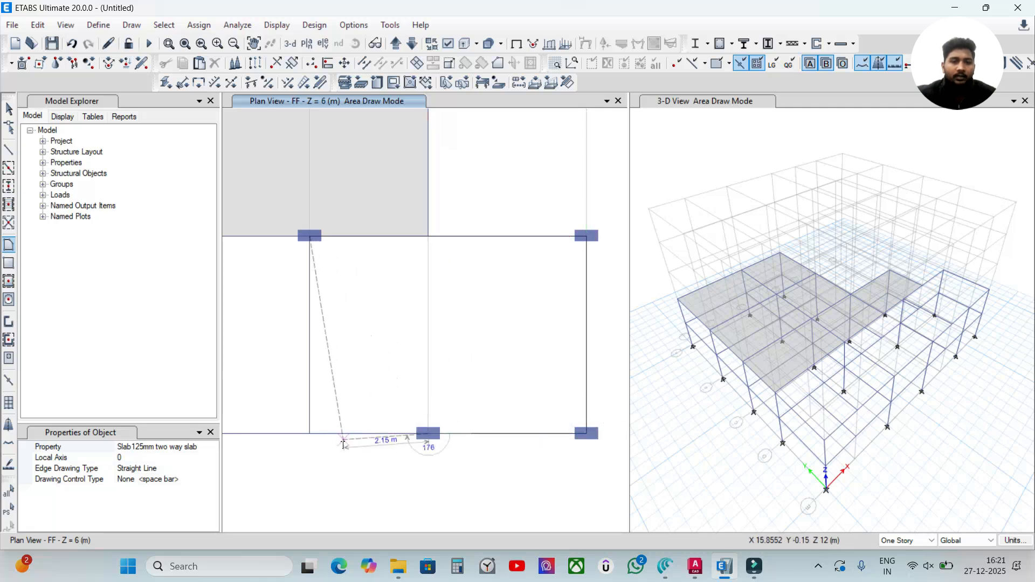
{"action": "left_click", "coordinate": [310, 434]}
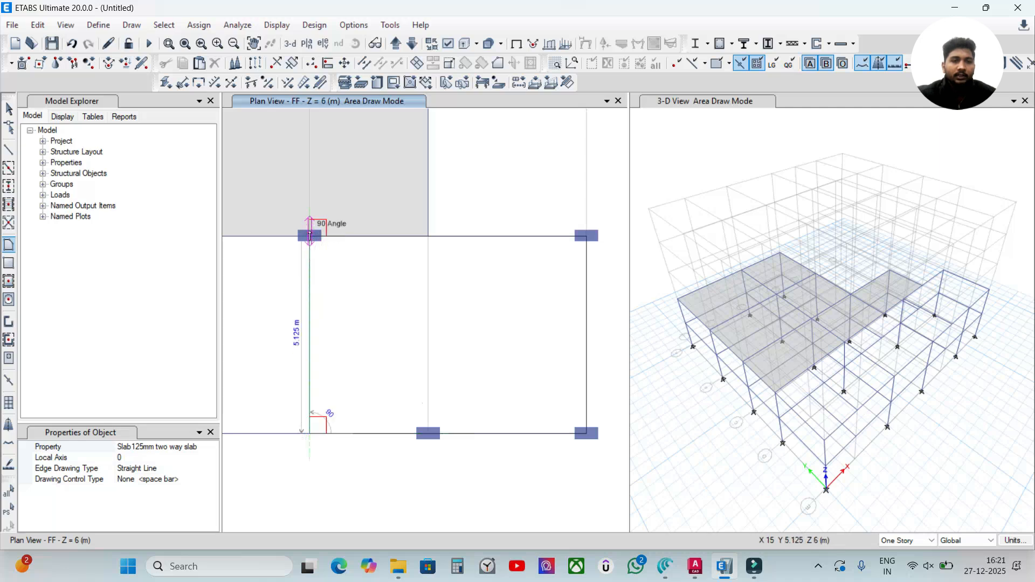
{"action": "double_click", "coordinate": [310, 236]}
Draw a polygonal two-way slab on the FF plan through grid points 3-D, 5-D, 5-E, 4-E and 3-E, closing at 3-D
{"action": "scroll", "coordinate": [388, 298], "scroll_direction": "down", "scroll_amount": 3}
{"action": "middle_click_drag", "start_coordinate": [341, 295], "coordinate": [467, 266]}
{"action": "scroll", "coordinate": [448, 300], "scroll_direction": "up", "scroll_amount": 4}
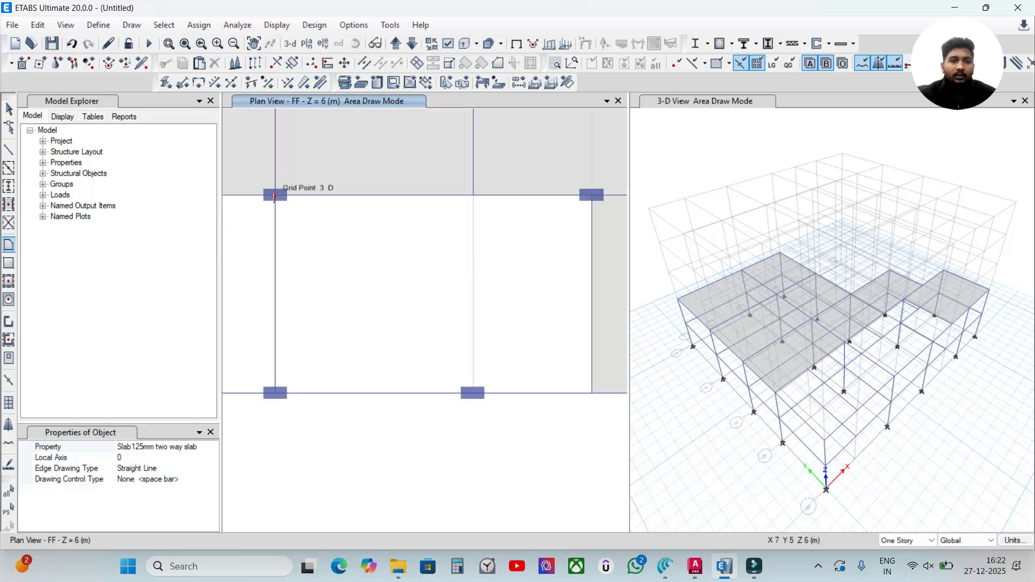
{"action": "left_click", "coordinate": [275, 197]}
{"action": "left_click", "coordinate": [591, 196]}
{"action": "left_click", "coordinate": [591, 393]}
{"action": "left_click", "coordinate": [473, 393]}
{"action": "left_click", "coordinate": [275, 394]}
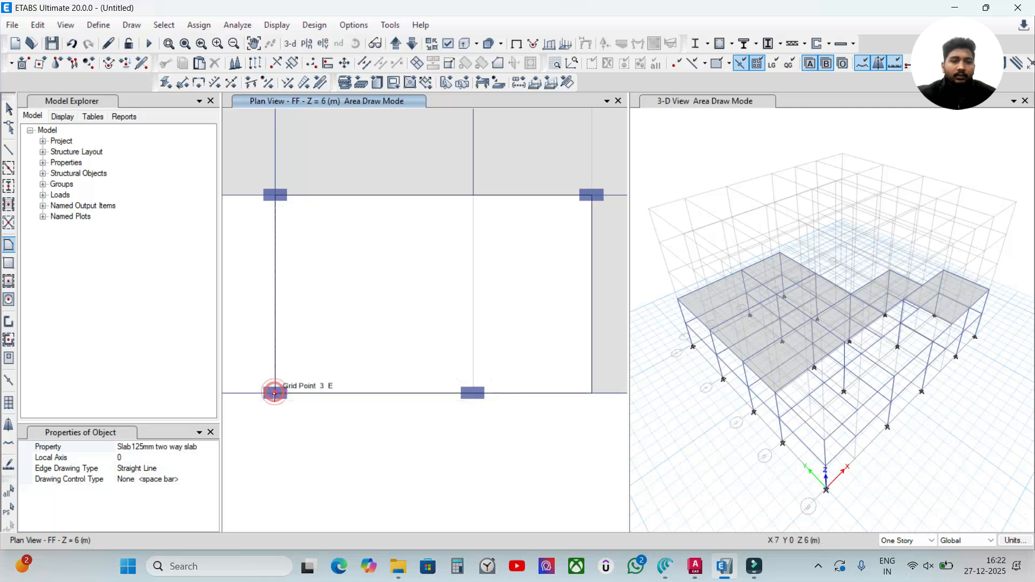
{"action": "left_click", "coordinate": [275, 196]}
{"action": "scroll", "coordinate": [411, 263], "scroll_direction": "down", "scroll_amount": 3}
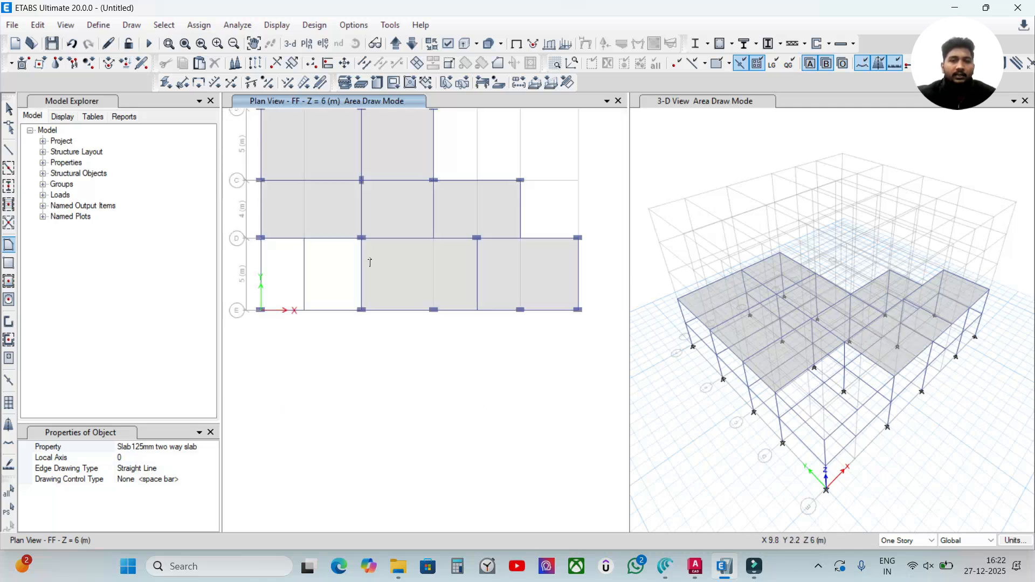
{"action": "middle_click_drag", "start_coordinate": [279, 252], "coordinate": [349, 264]}
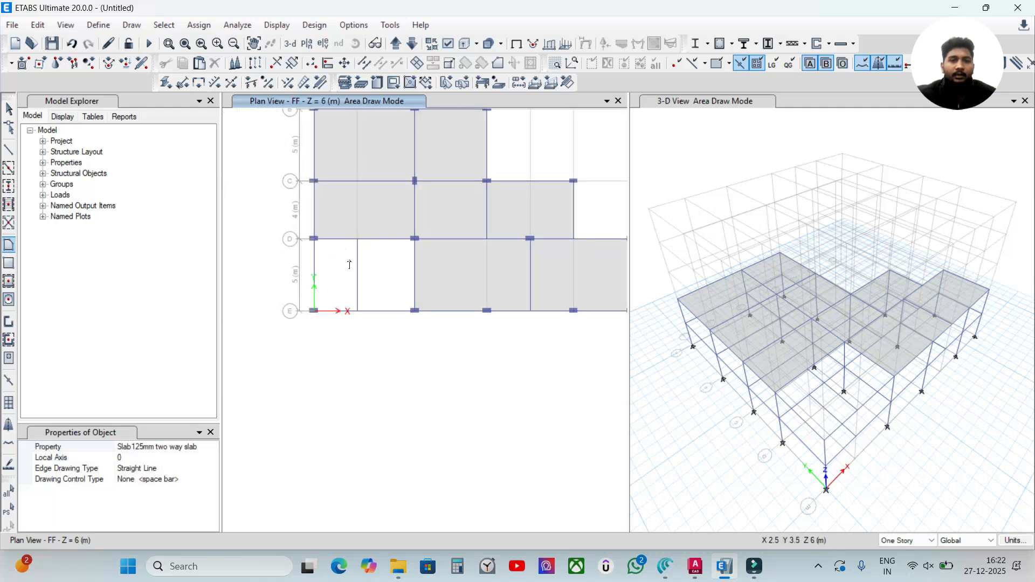
{"action": "scroll", "coordinate": [349, 264], "scroll_direction": "up", "scroll_amount": 3}
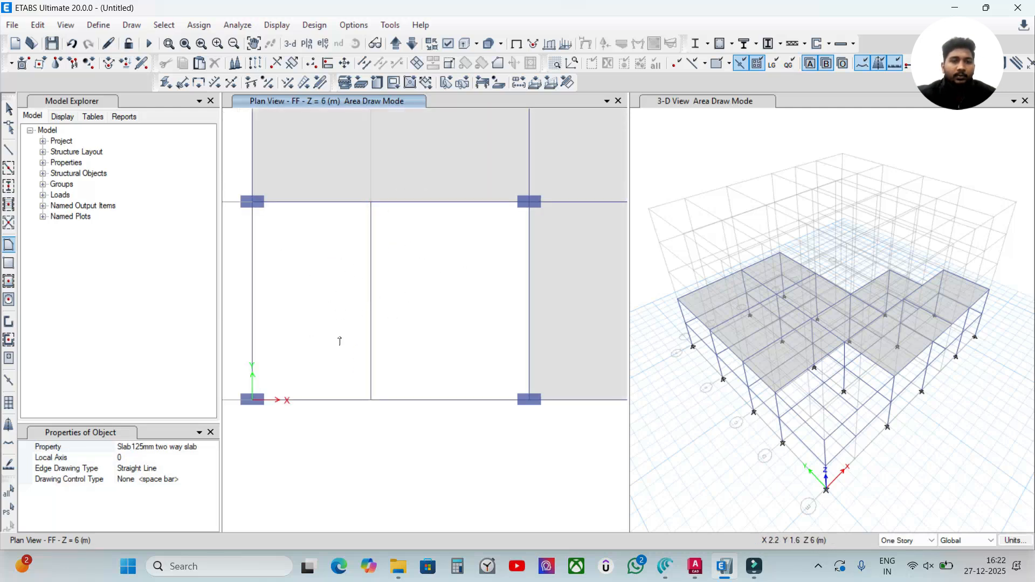
{"action": "scroll", "coordinate": [330, 333], "scroll_direction": "down", "scroll_amount": 2}
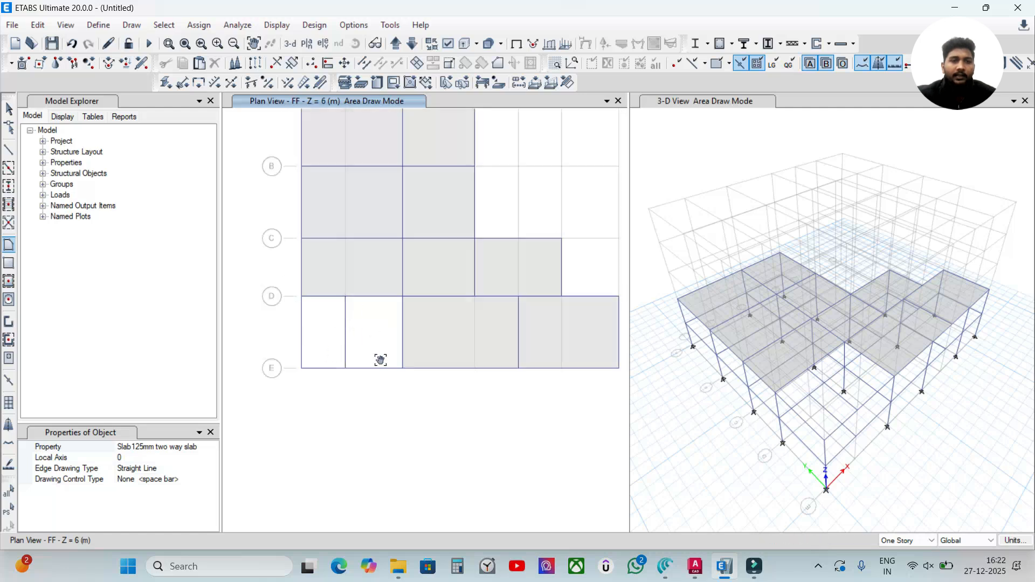
{"action": "key", "text": "Escape"}
{"action": "middle_click_drag", "start_coordinate": [382, 331], "coordinate": [378, 420]}
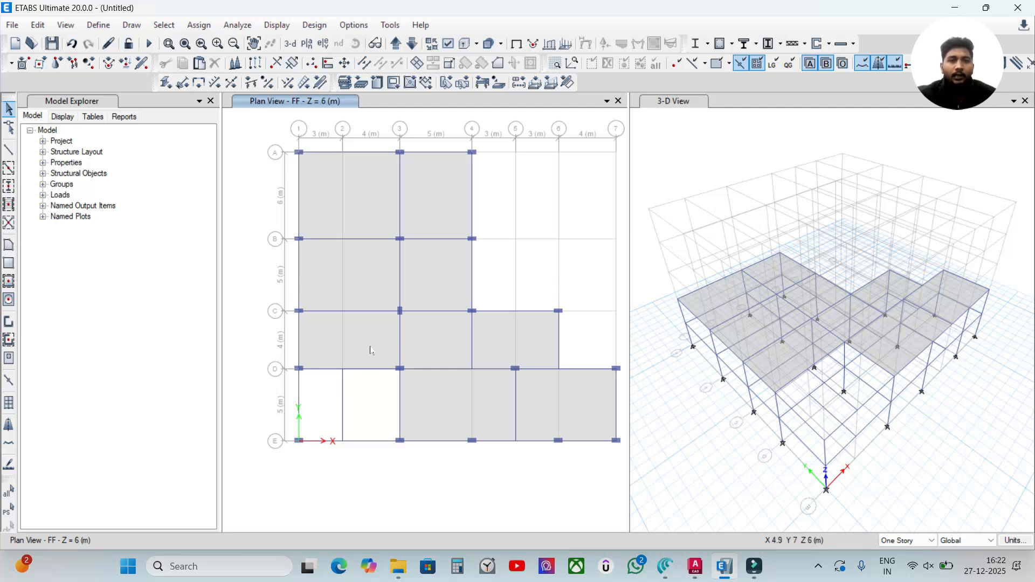
{"action": "scroll", "coordinate": [381, 433], "scroll_direction": "up", "scroll_amount": 3}
{"action": "scroll", "coordinate": [381, 433], "scroll_direction": "down", "scroll_amount": 3}
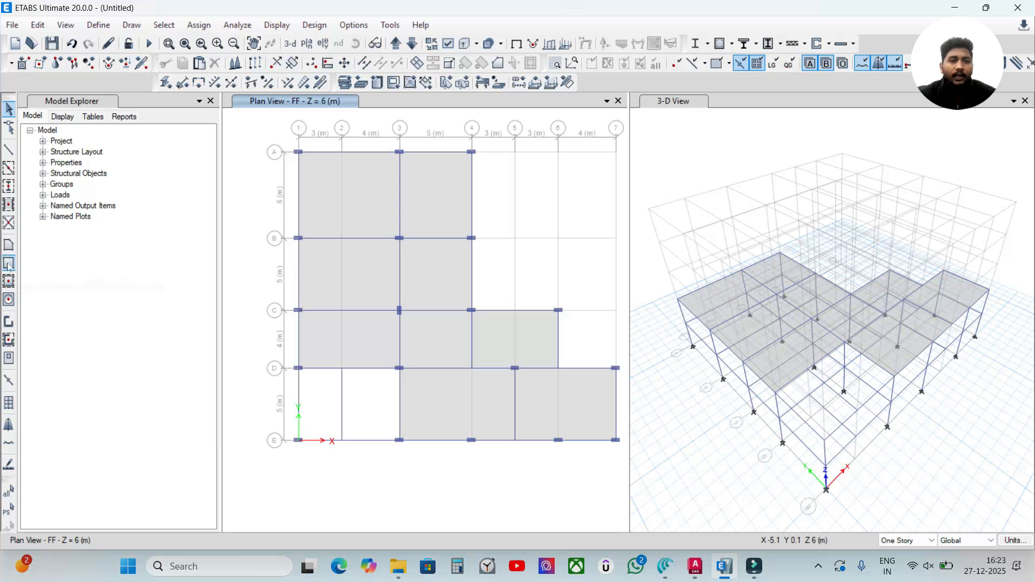
Draw rectangular two-way slabs on the FF plan from grid point 2-D to 3-E and from 1-D to 2-E
{"action": "left_click", "coordinate": [8, 244]}
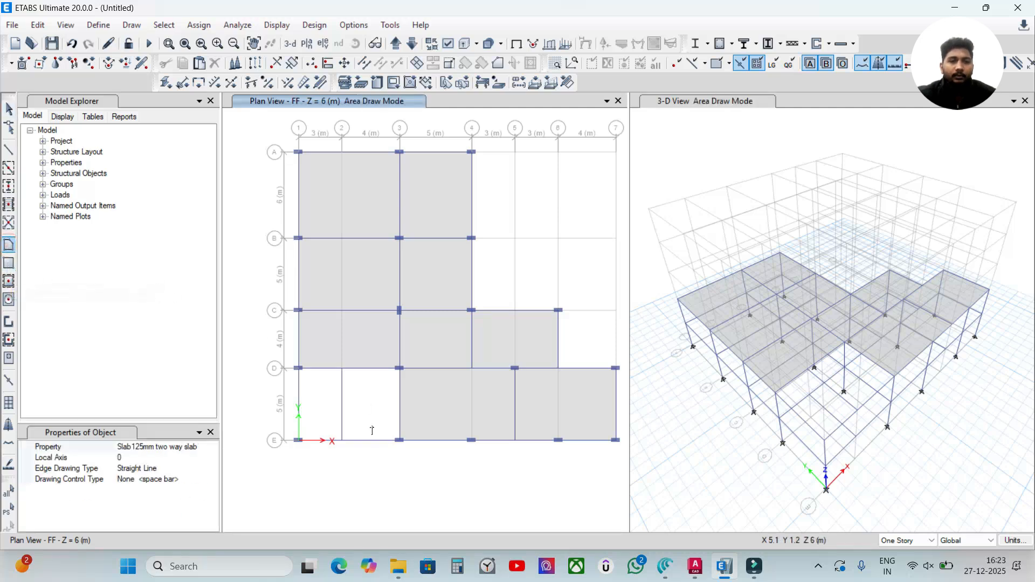
{"action": "left_click", "coordinate": [9, 263]}
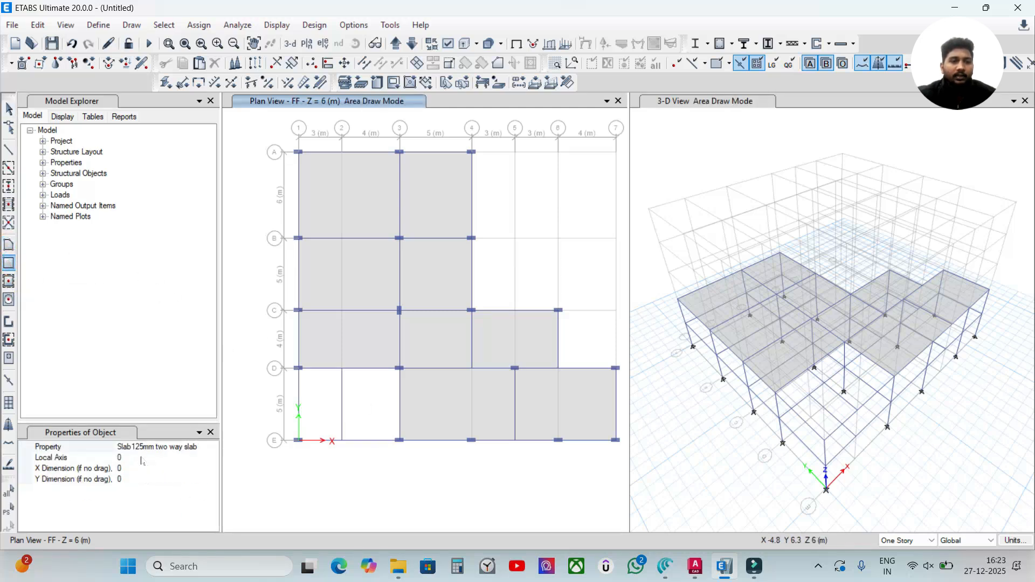
{"action": "scroll", "coordinate": [346, 422], "scroll_direction": "up", "scroll_amount": 3}
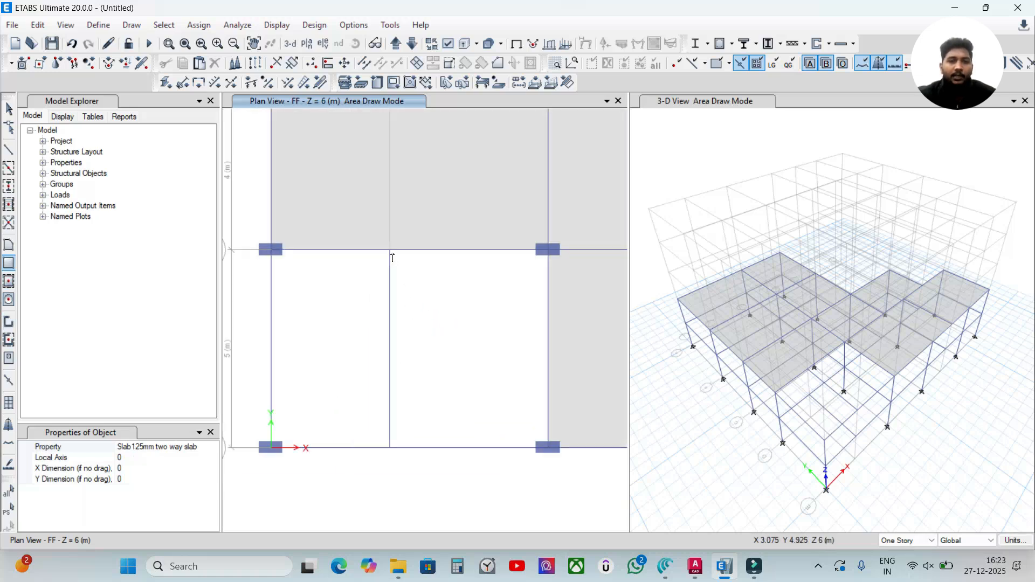
{"action": "left_click_drag", "start_coordinate": [389, 248], "coordinate": [548, 447]}
{"action": "mouse_move", "coordinate": [271, 250]}
{"action": "left_mouse_down"}
{"action": "mouse_move", "coordinate": [365, 391]}
{"action": "mouse_move", "coordinate": [390, 449]}
{"action": "left_mouse_up"}
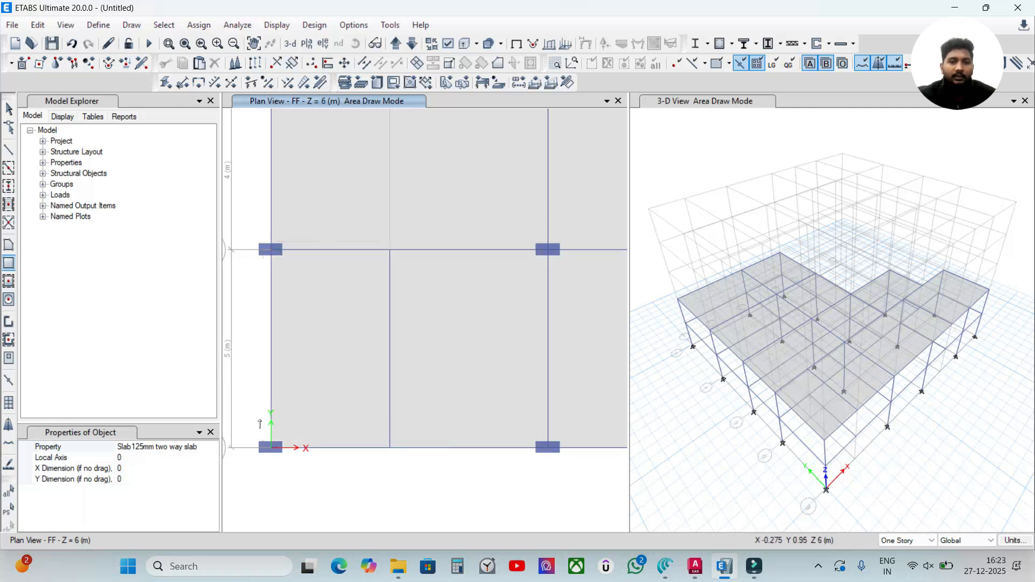
{"action": "scroll", "coordinate": [398, 404], "scroll_direction": "down", "scroll_amount": 5}
{"action": "key", "text": "Escape"}
{"action": "scroll", "coordinate": [525, 434], "scroll_direction": "down", "scroll_amount": 3}
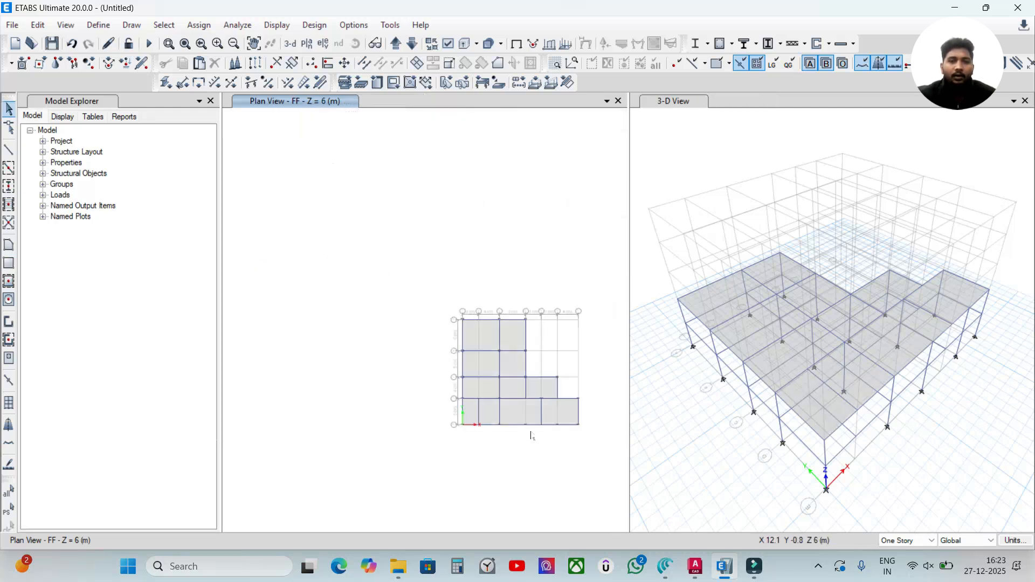
Select all joints, frames and slabs on the FF plan and replicate them to the Terrace, 3F and 2F stories
{"action": "middle_click_drag", "start_coordinate": [532, 433], "coordinate": [416, 428]}
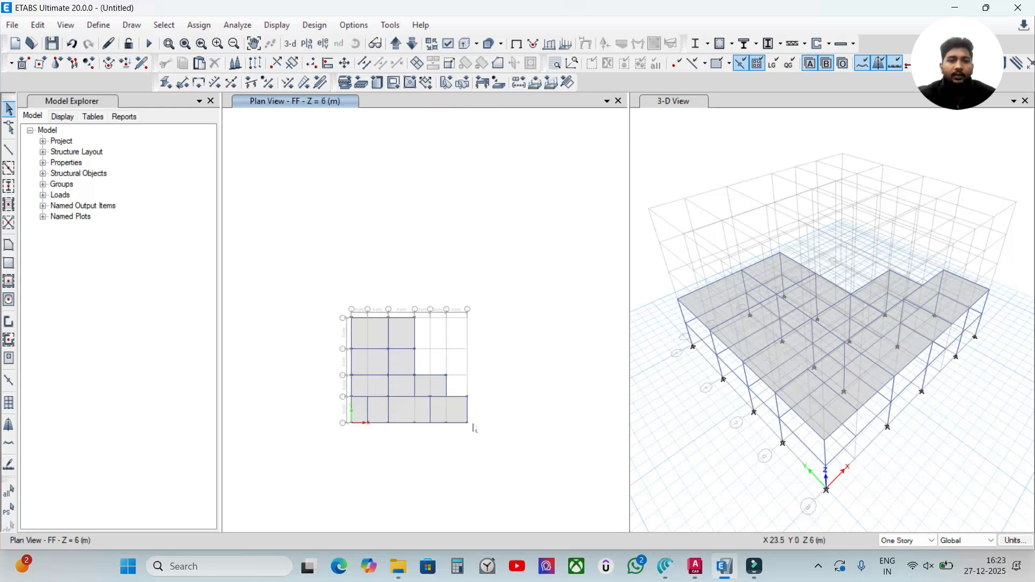
{"action": "scroll", "coordinate": [364, 439], "scroll_direction": "up", "scroll_amount": 5}
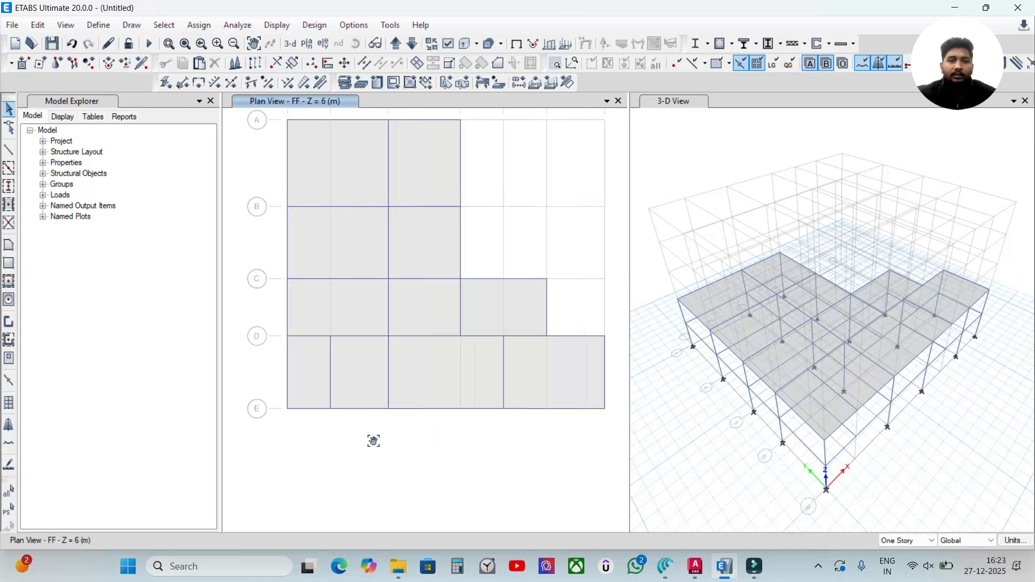
{"action": "scroll", "coordinate": [357, 425], "scroll_direction": "down", "scroll_amount": 5}
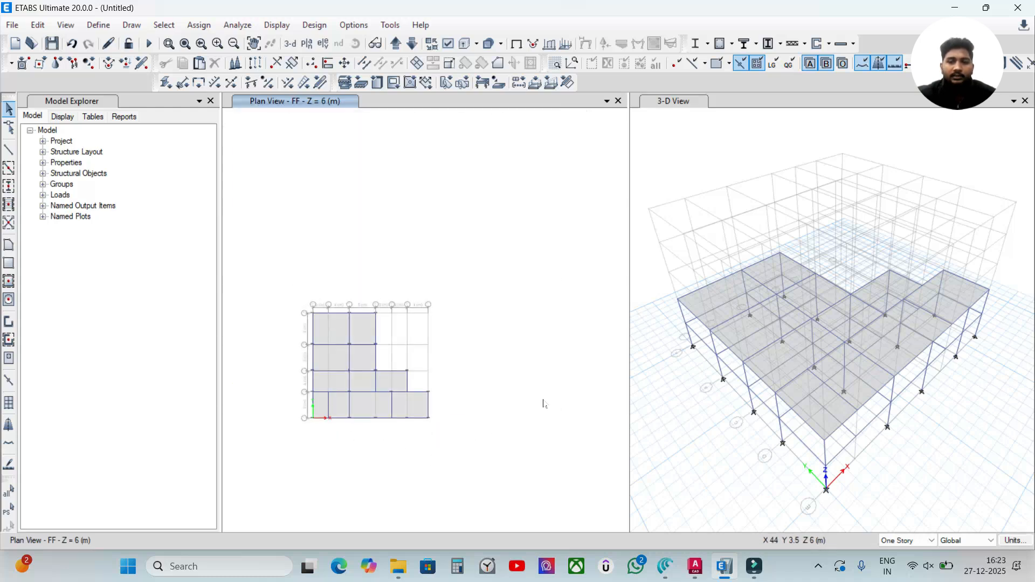
{"action": "left_click_drag", "start_coordinate": [270, 291], "coordinate": [447, 451]}
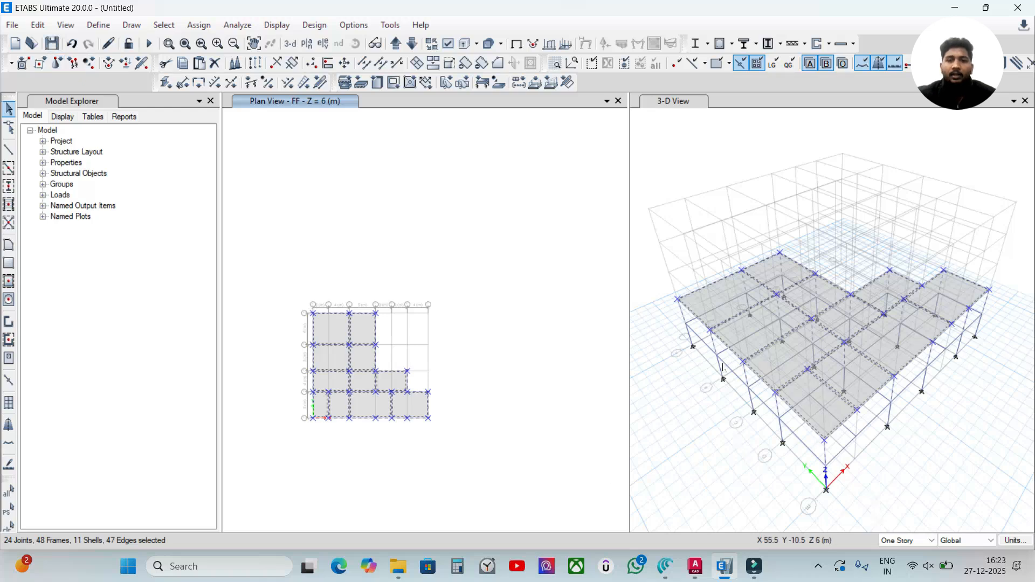
{"action": "left_click", "coordinate": [37, 25]}
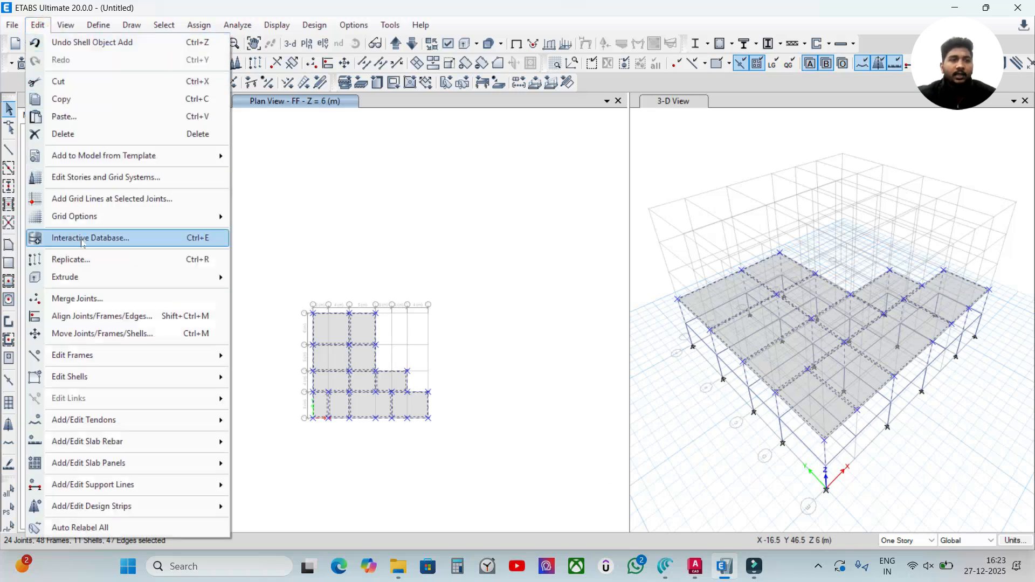
{"action": "left_click", "coordinate": [81, 260]}
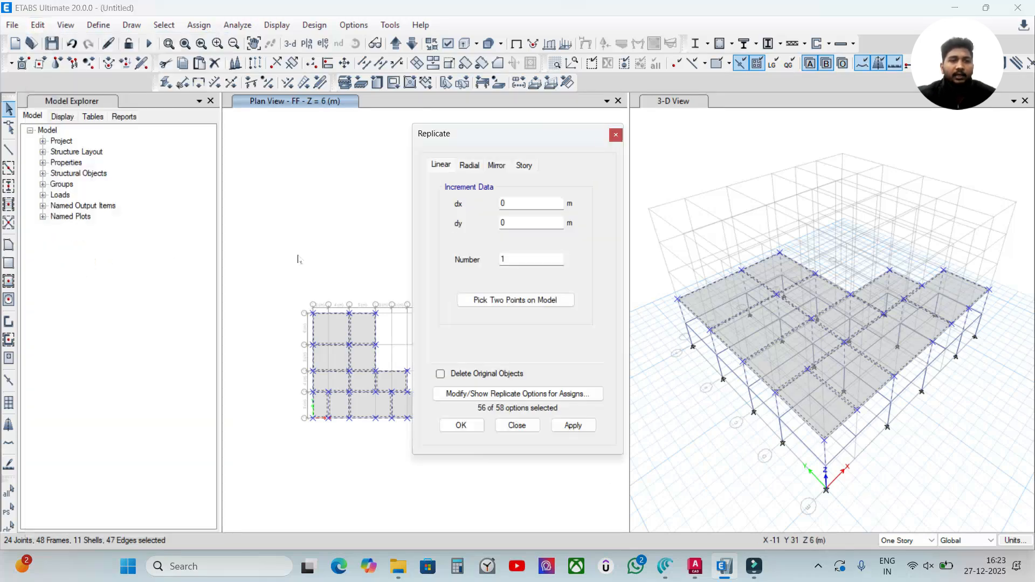
{"action": "left_click", "coordinate": [524, 165]}
{"action": "left_click", "coordinate": [468, 223], "text": "shift"}
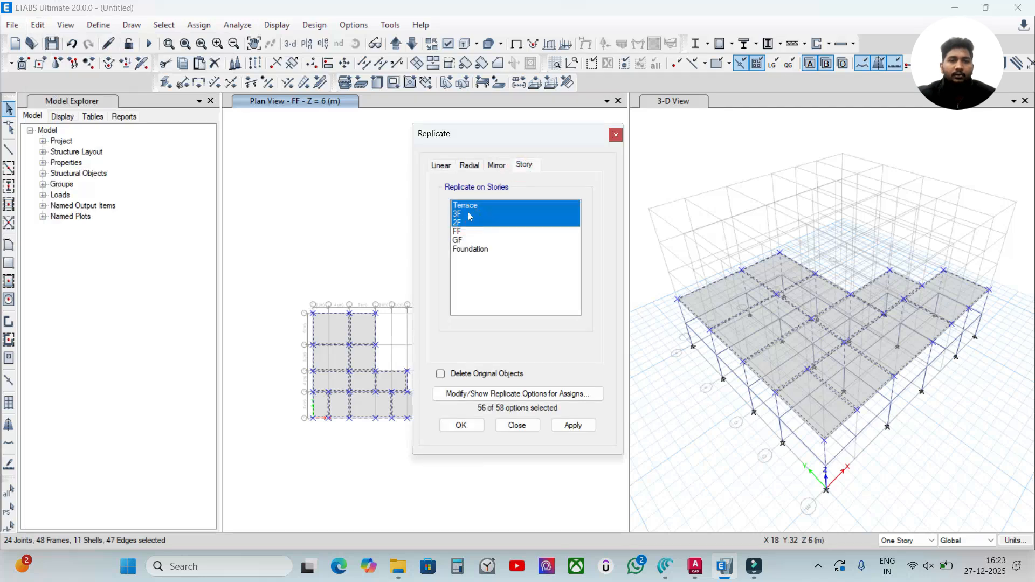
{"action": "left_click", "coordinate": [572, 425]}
{"action": "left_click", "coordinate": [478, 426]}
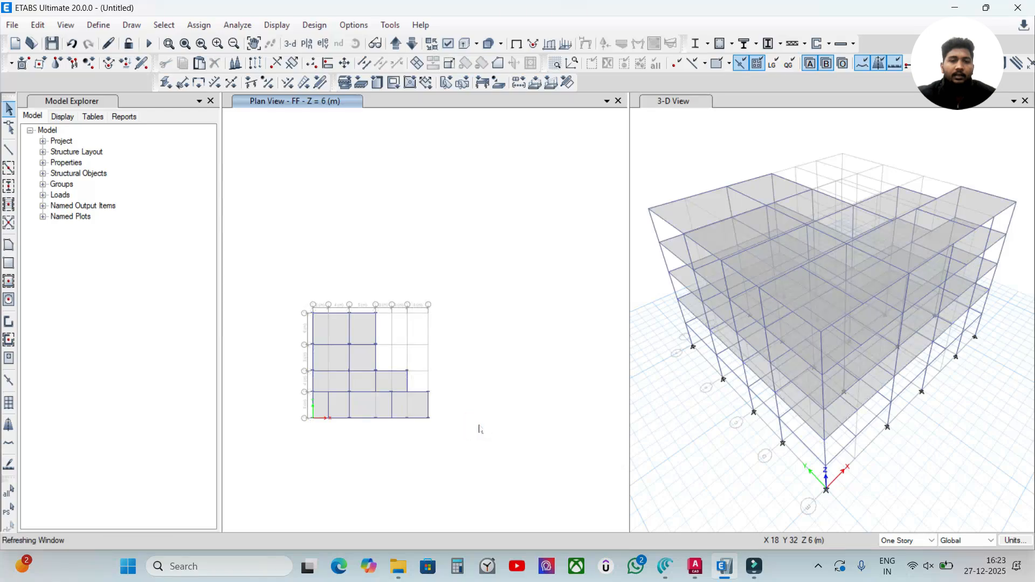
{"action": "middle_click_drag", "start_coordinate": [866, 457], "coordinate": [769, 447], "text": "shift"}
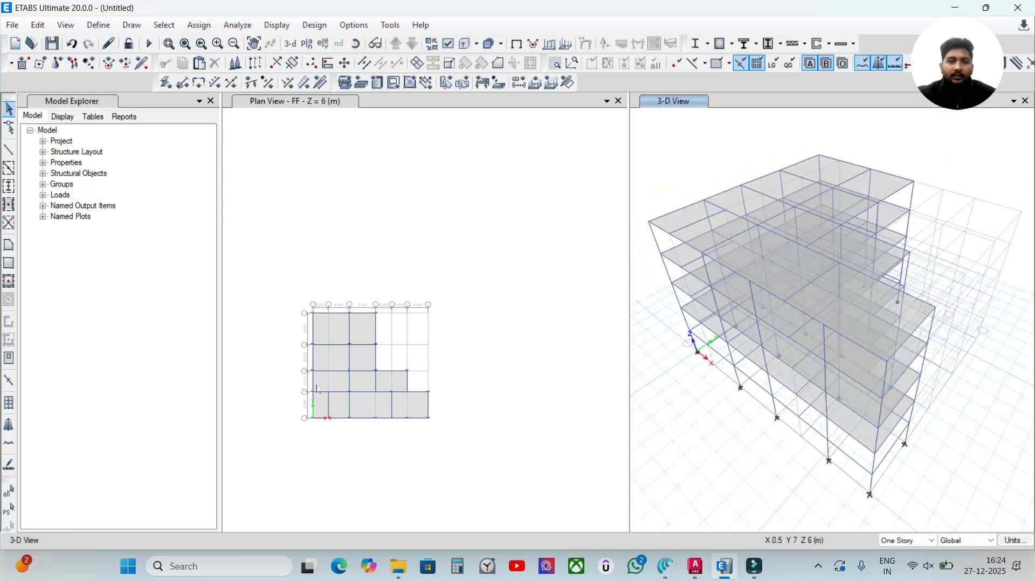
{"action": "left_click", "coordinate": [475, 365]}
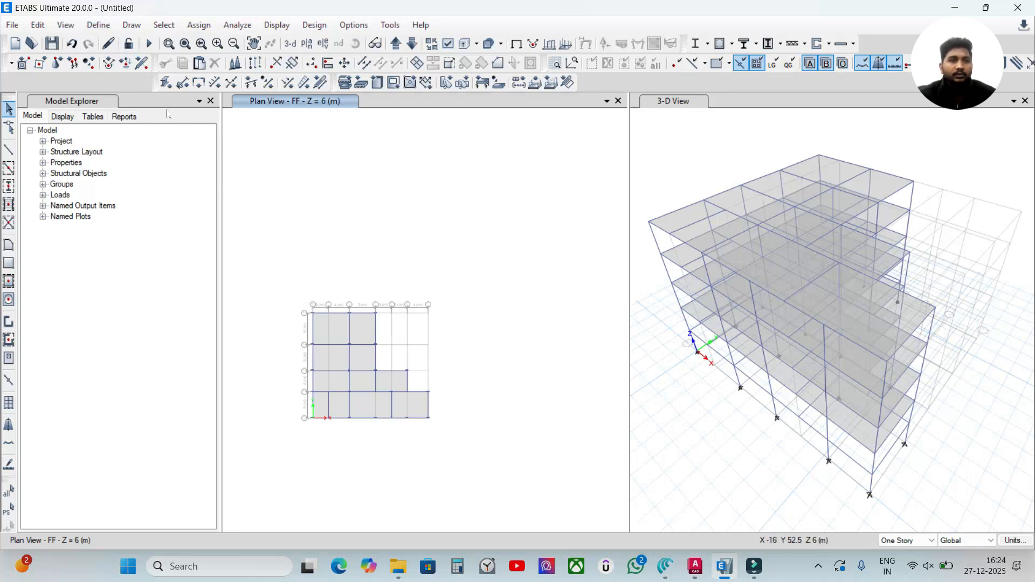
Define a new load pattern named "Wall load" with type Super Dead
{"action": "left_click", "coordinate": [98, 25]}
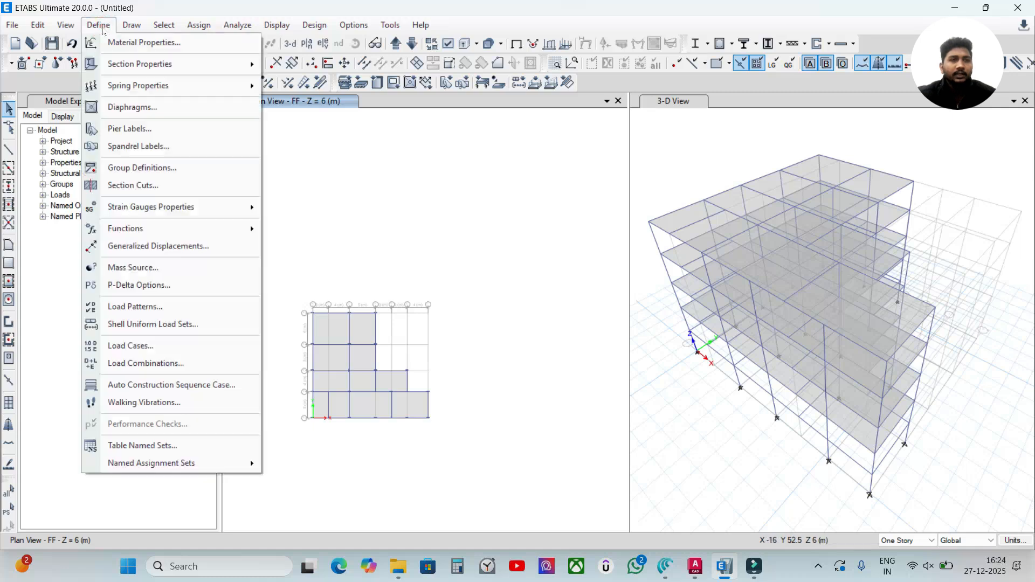
{"action": "left_click", "coordinate": [164, 307]}
{"action": "left_click_drag", "start_coordinate": [445, 198], "coordinate": [355, 176]}
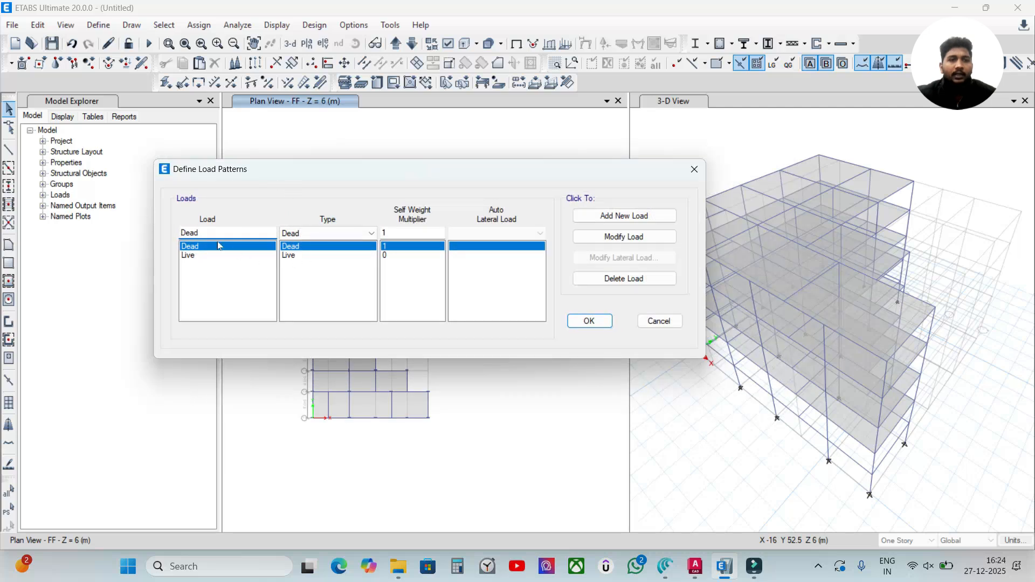
{"action": "double_click", "coordinate": [181, 232]}
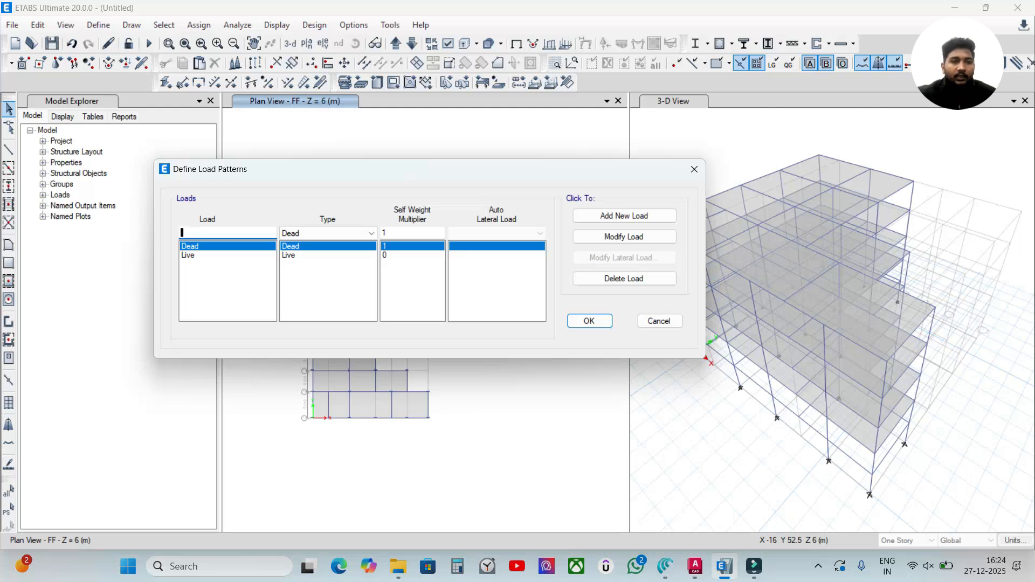
{"action": "left_click", "coordinate": [200, 233]}
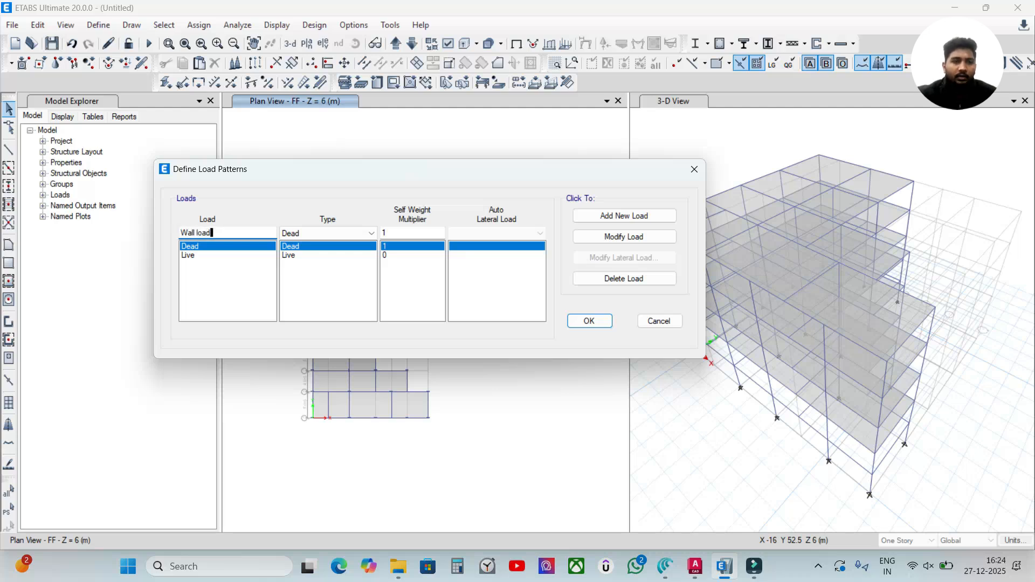
{"action": "left_click", "coordinate": [335, 238]}
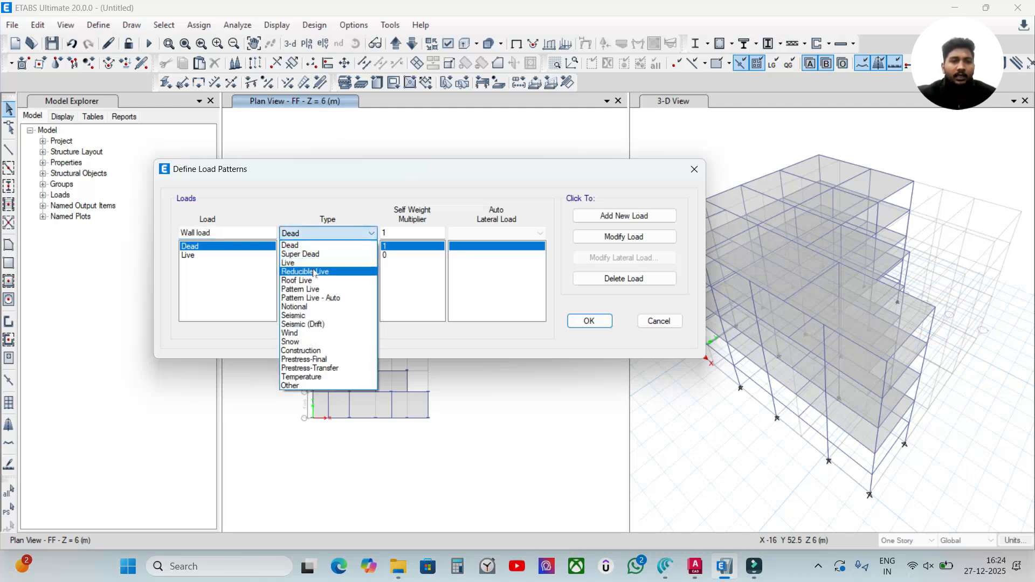
{"action": "left_click", "coordinate": [283, 251]}
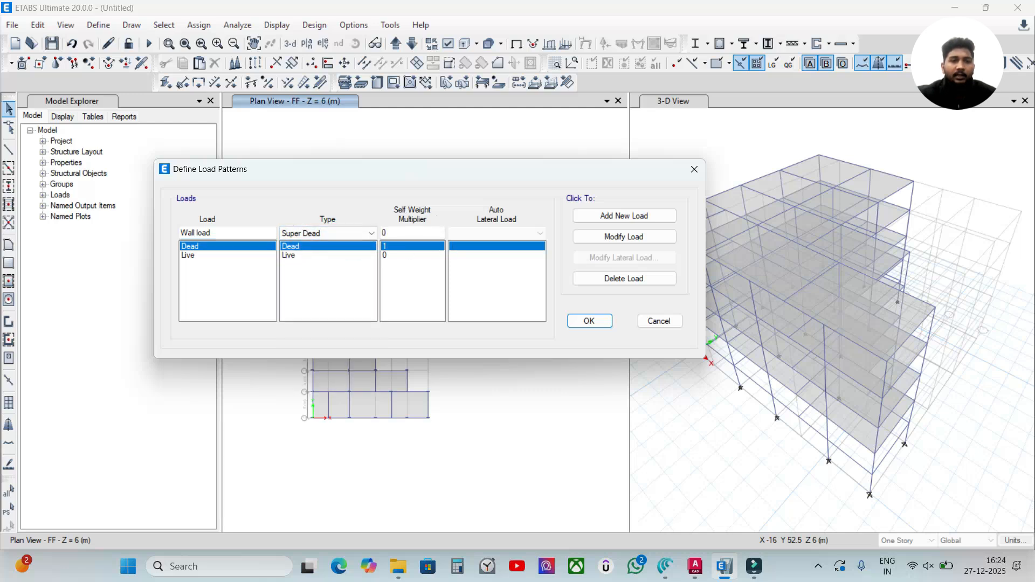
{"action": "left_click", "coordinate": [618, 216]}
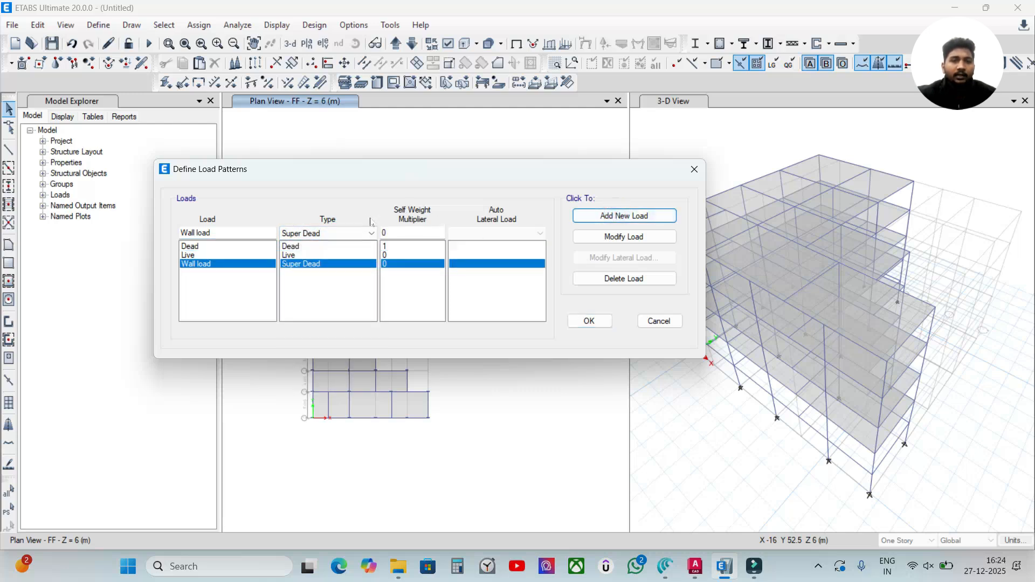
Add a load pattern named "FF &CP load" with type Super Dead and accept the load pattern definitions
{"action": "left_click_drag", "start_coordinate": [227, 233], "coordinate": [73, 226]}
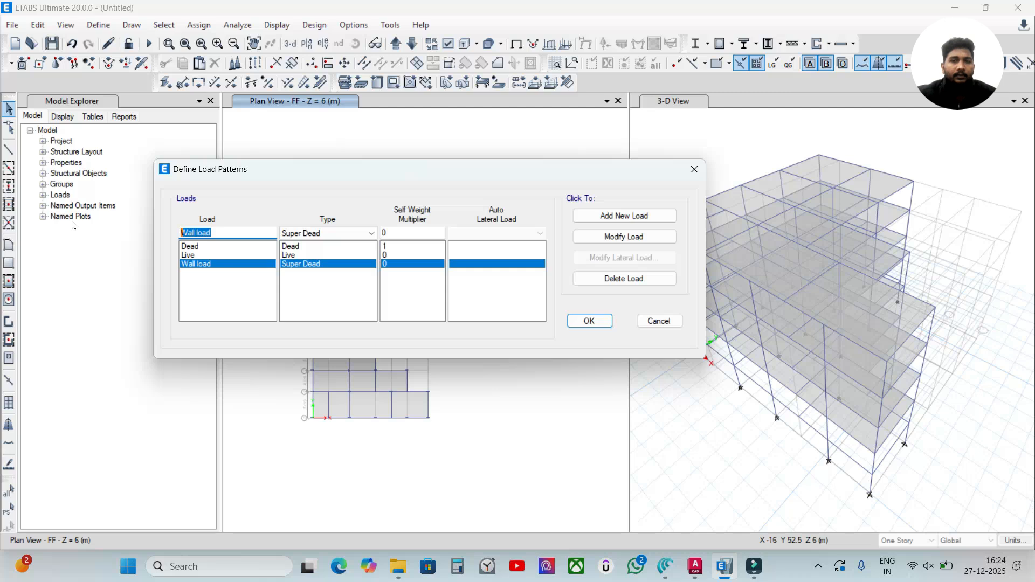
{"action": "key", "text": "BackSpace"}
{"action": "type", "text": "FF"}
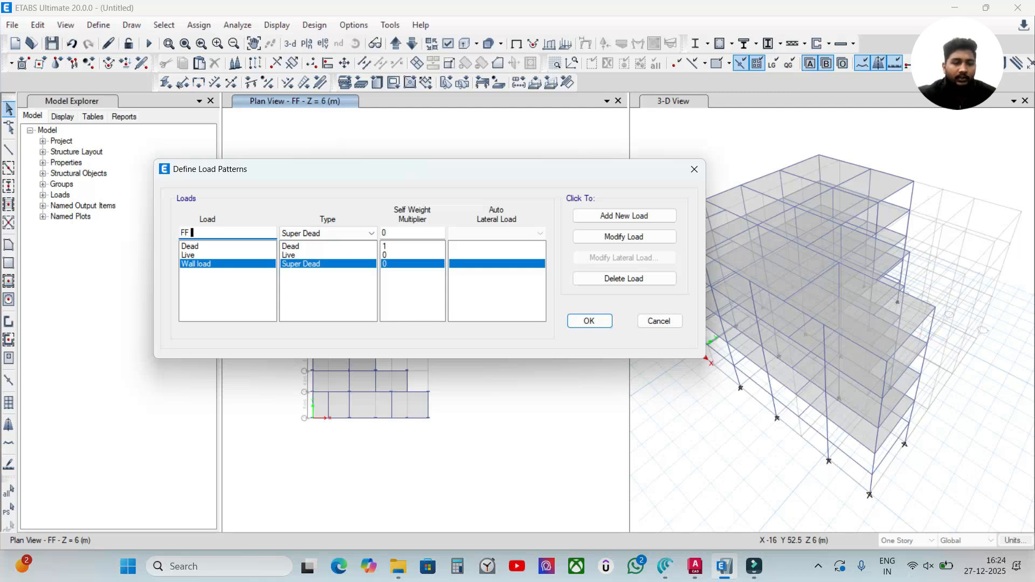
{"action": "type", "text": " &C"}
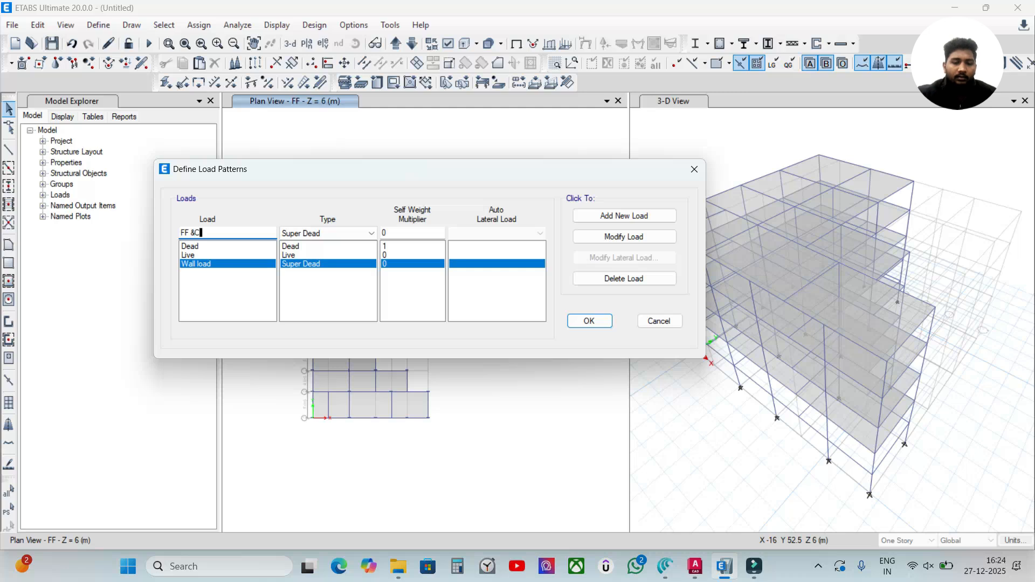
{"action": "type", "text": "P load"}
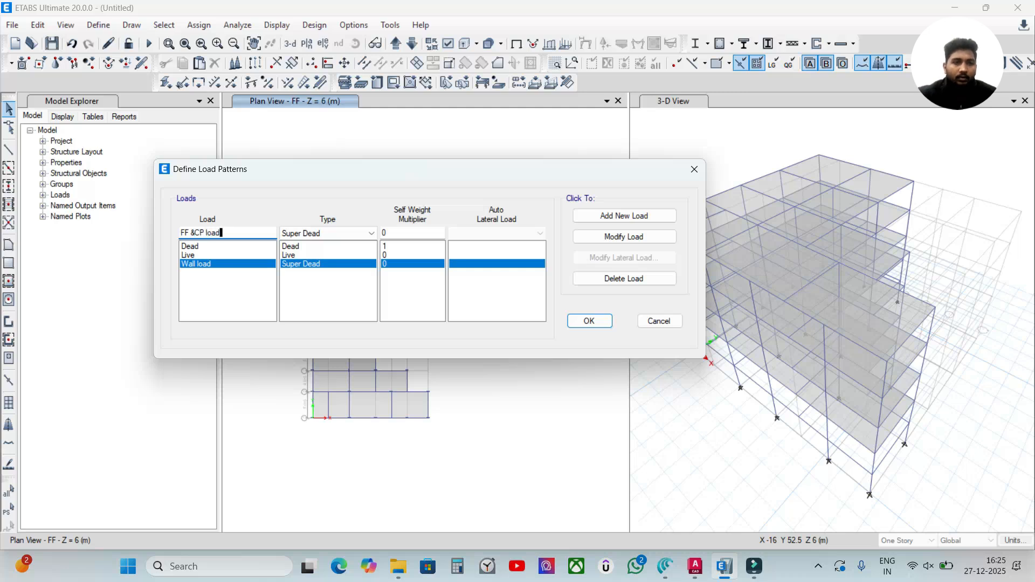
{"action": "left_click", "coordinate": [322, 233]}
{"action": "left_click", "coordinate": [324, 233]}
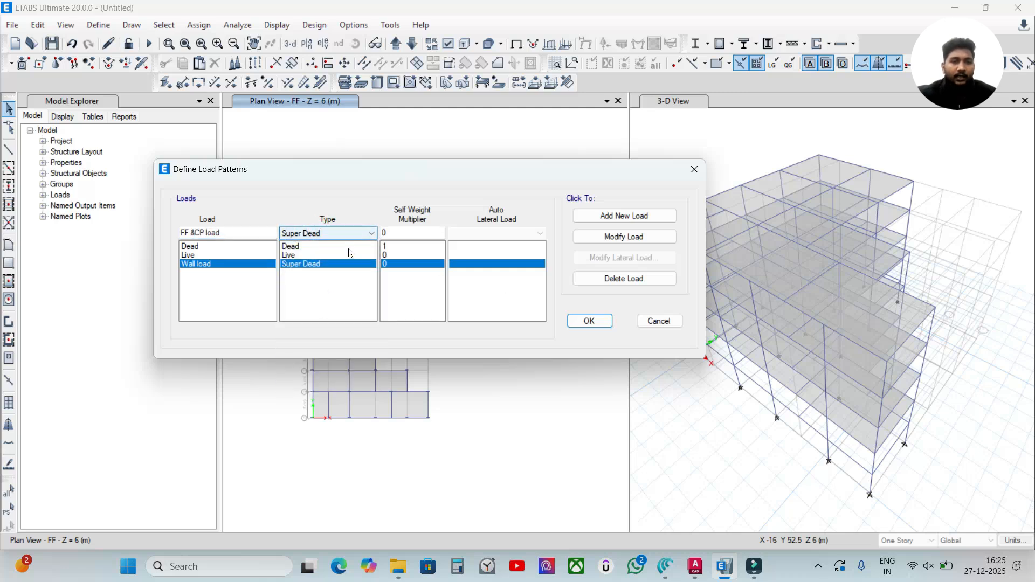
{"action": "left_click", "coordinate": [629, 218]}
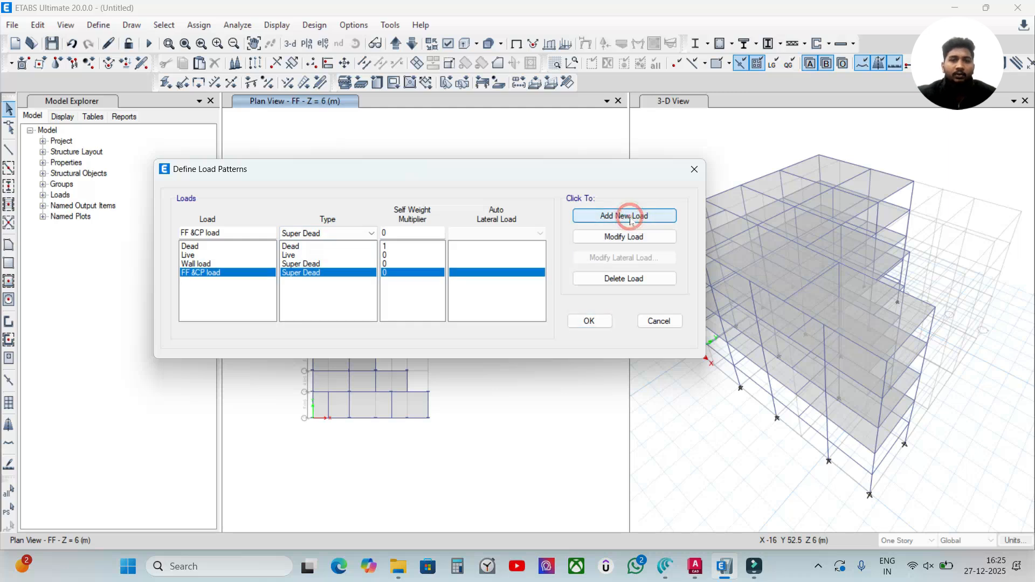
{"action": "left_click", "coordinate": [608, 321]}
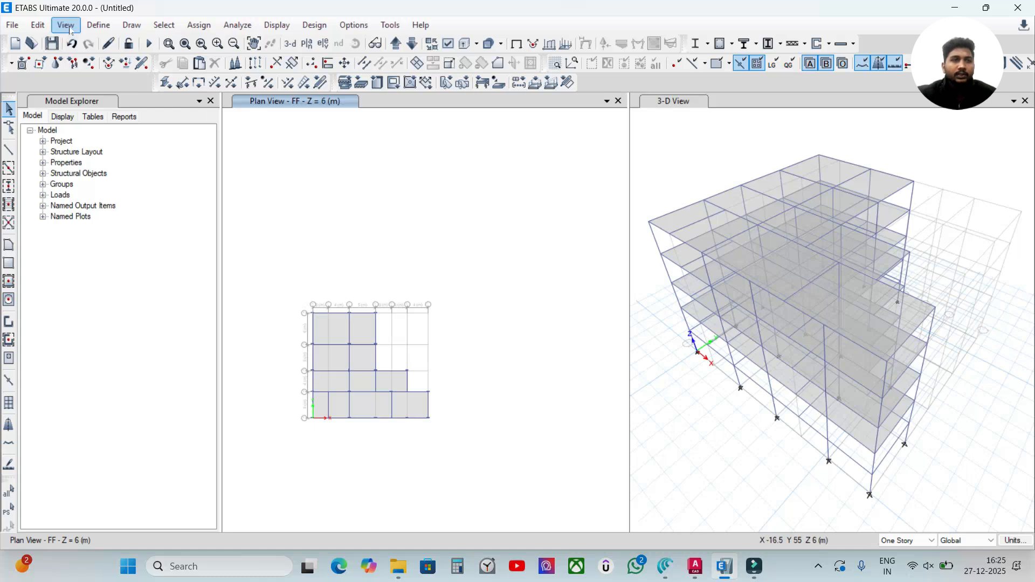
Review the list of defined load patterns with their types and self-weight multipliers
{"action": "left_click", "coordinate": [99, 24]}
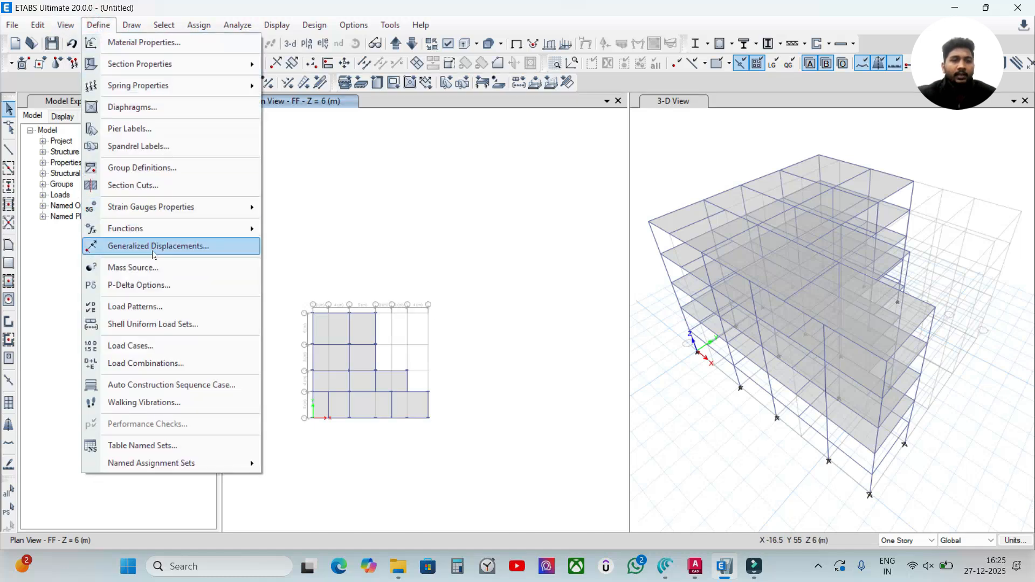
{"action": "left_click", "coordinate": [148, 307]}
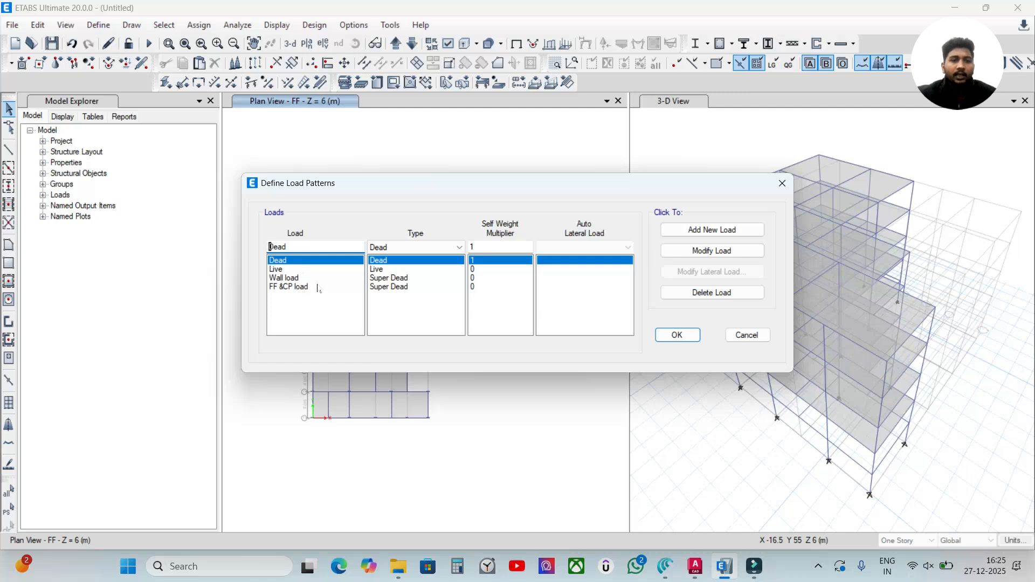
{"action": "left_click", "coordinate": [677, 334]}
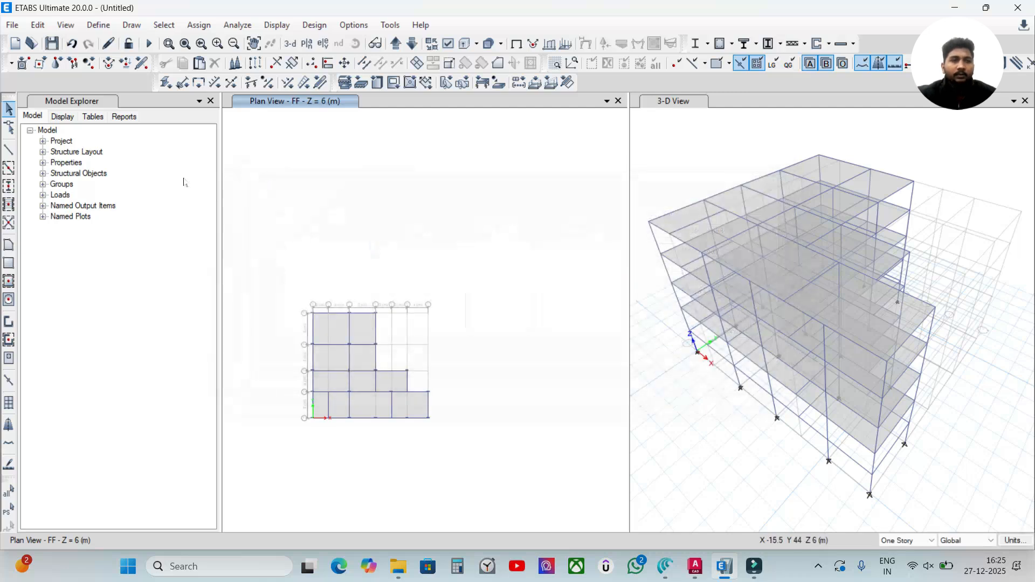
Create a new load combination and name it "DL+LL"
{"action": "left_click", "coordinate": [98, 25]}
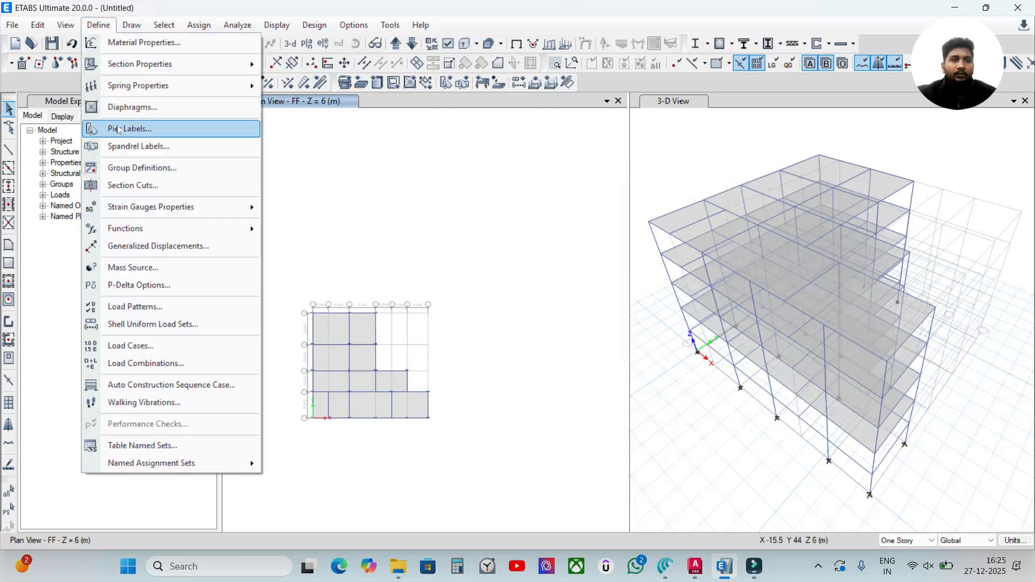
{"action": "left_click", "coordinate": [161, 364]}
{"action": "left_click_drag", "start_coordinate": [402, 173], "coordinate": [342, 140]}
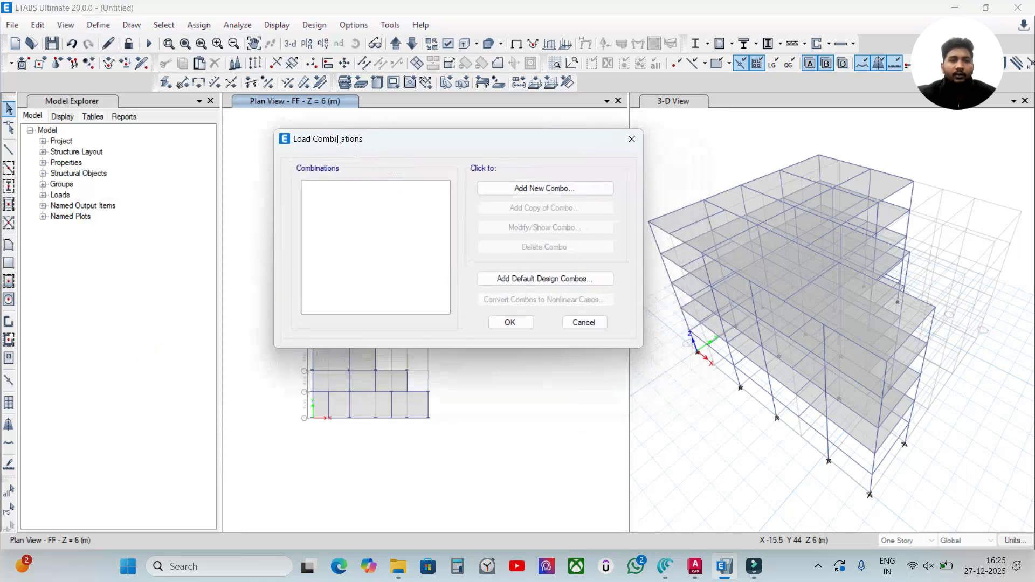
{"action": "left_click", "coordinate": [544, 188]}
{"action": "left_click_drag", "start_coordinate": [469, 118], "coordinate": [415, 112]}
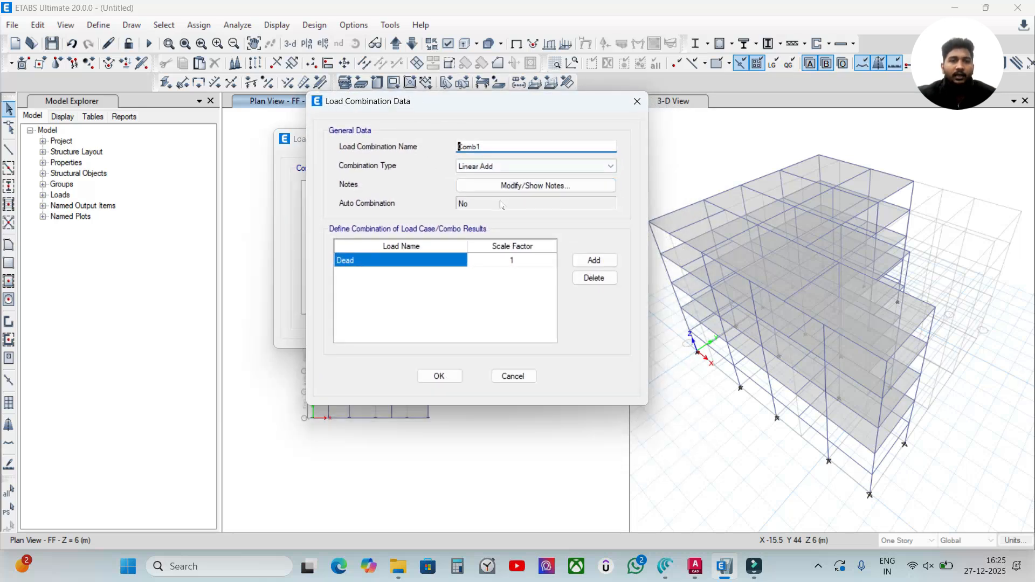
{"action": "left_click_drag", "start_coordinate": [439, 105], "coordinate": [536, 187]}
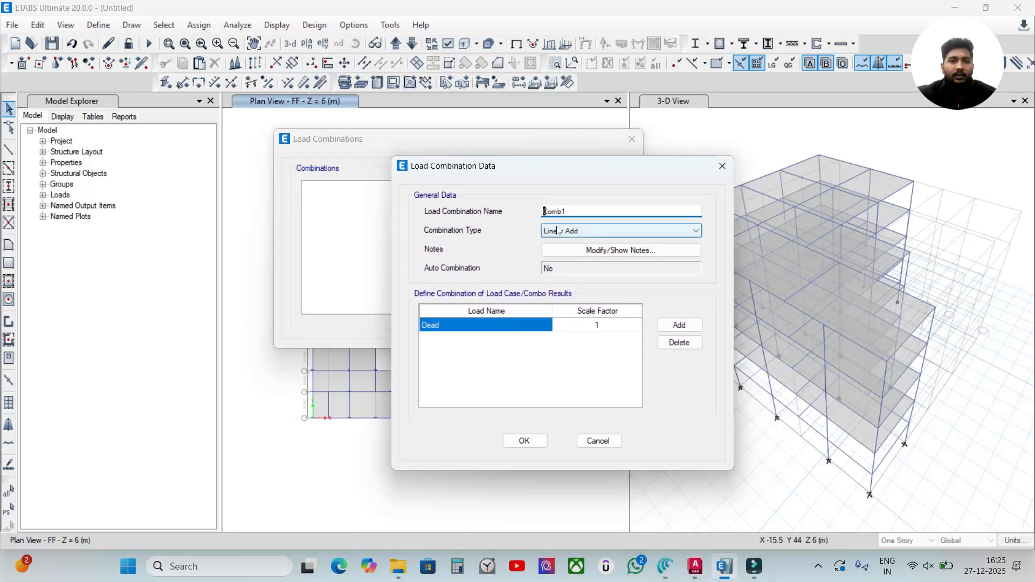
{"action": "double_click", "coordinate": [545, 211]}
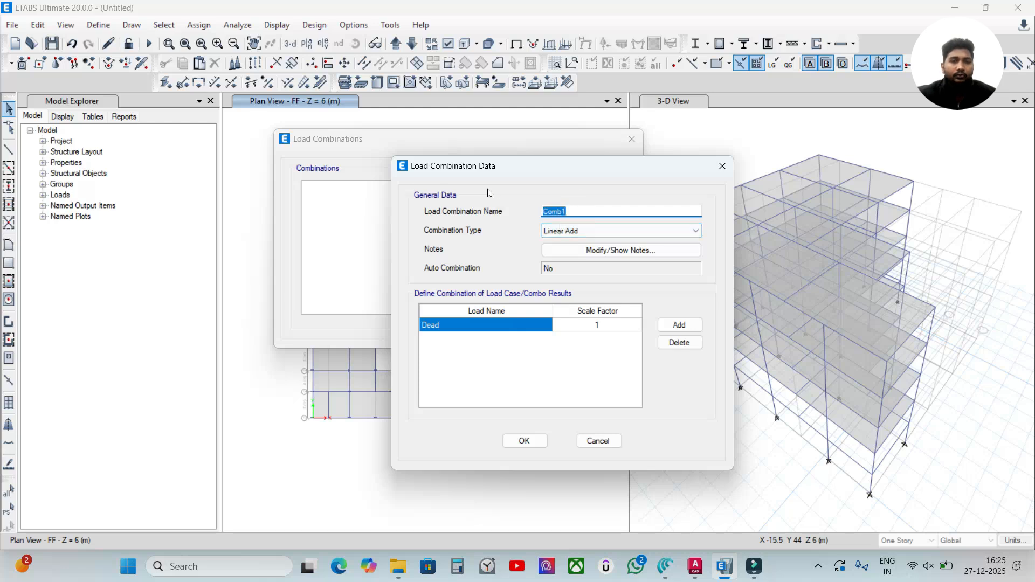
{"action": "type", "text": "DL+LL"}
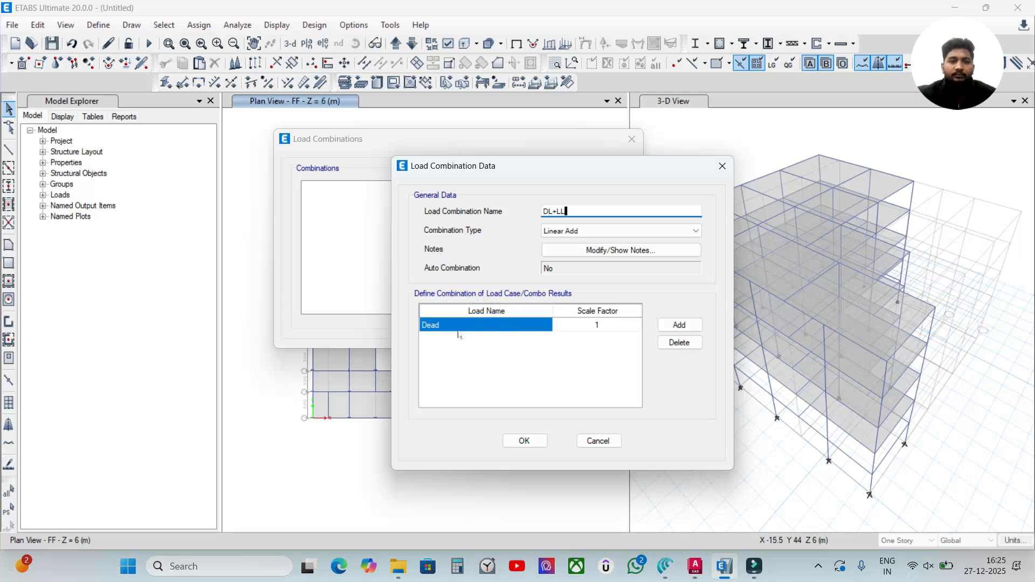
Add the Live, Wall load and FF &CP load cases alongside Dead in the DL+LL combination and accept it
{"action": "left_click", "coordinate": [675, 326]}
{"action": "left_click", "coordinate": [675, 327]}
{"action": "left_click", "coordinate": [675, 326]}
{"action": "left_click", "coordinate": [499, 338]}
{"action": "left_click", "coordinate": [499, 338]}
{"action": "left_click", "coordinate": [462, 358]}
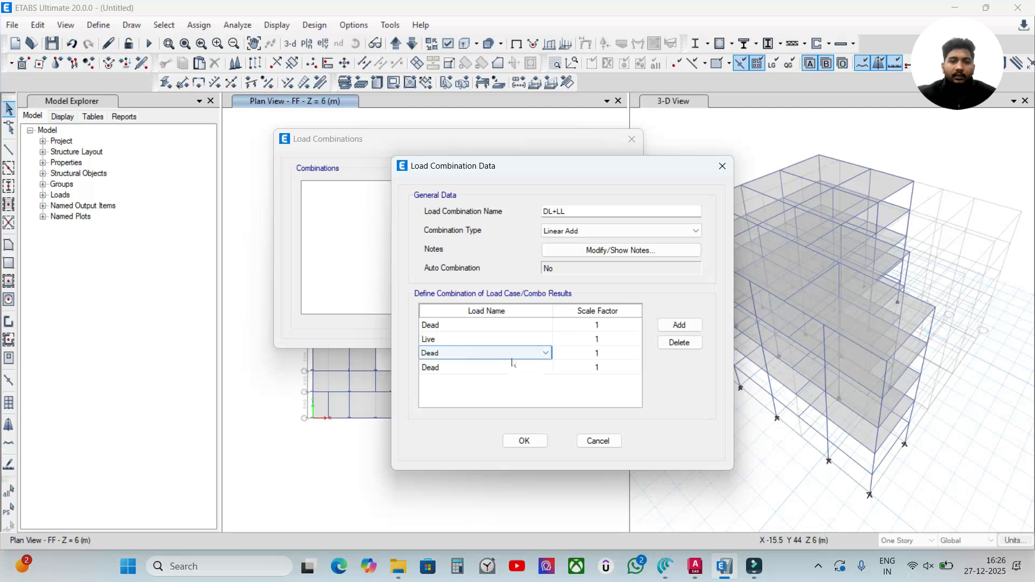
{"action": "left_click", "coordinate": [501, 353]}
{"action": "left_click", "coordinate": [497, 382]}
{"action": "left_click", "coordinate": [497, 367]}
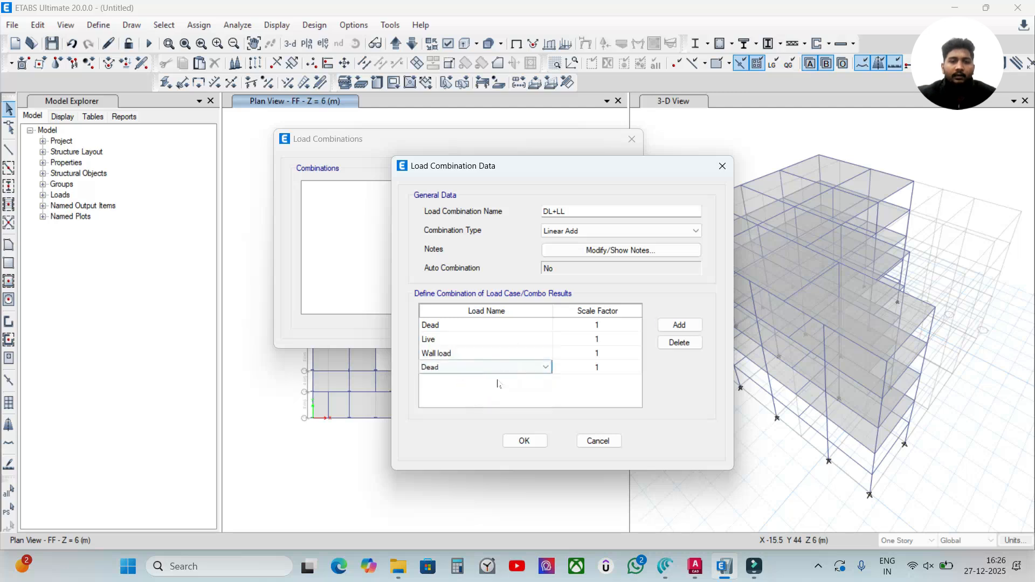
{"action": "left_click", "coordinate": [497, 367]}
{"action": "left_click", "coordinate": [480, 410]}
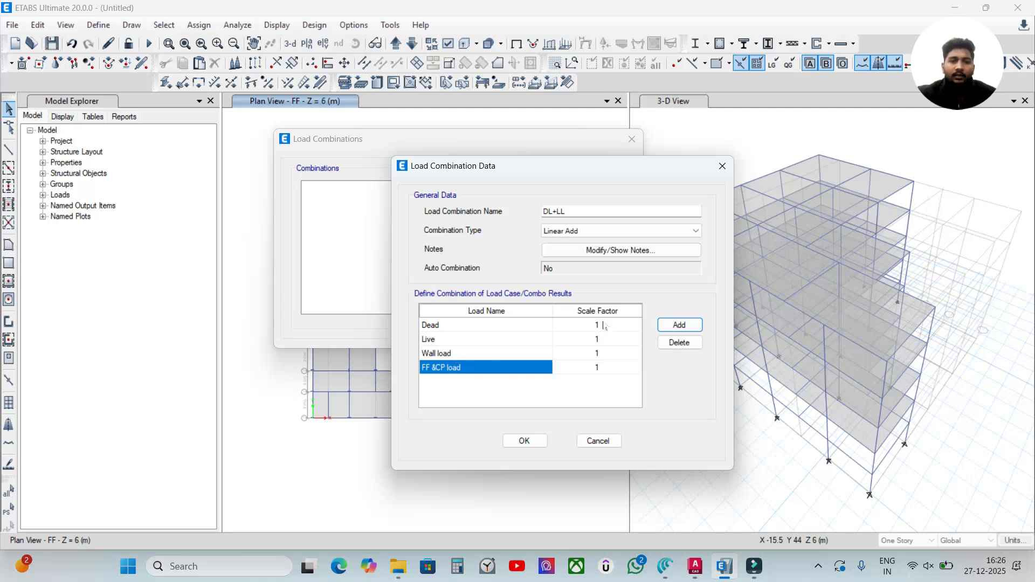
{"action": "left_click", "coordinate": [542, 445]}
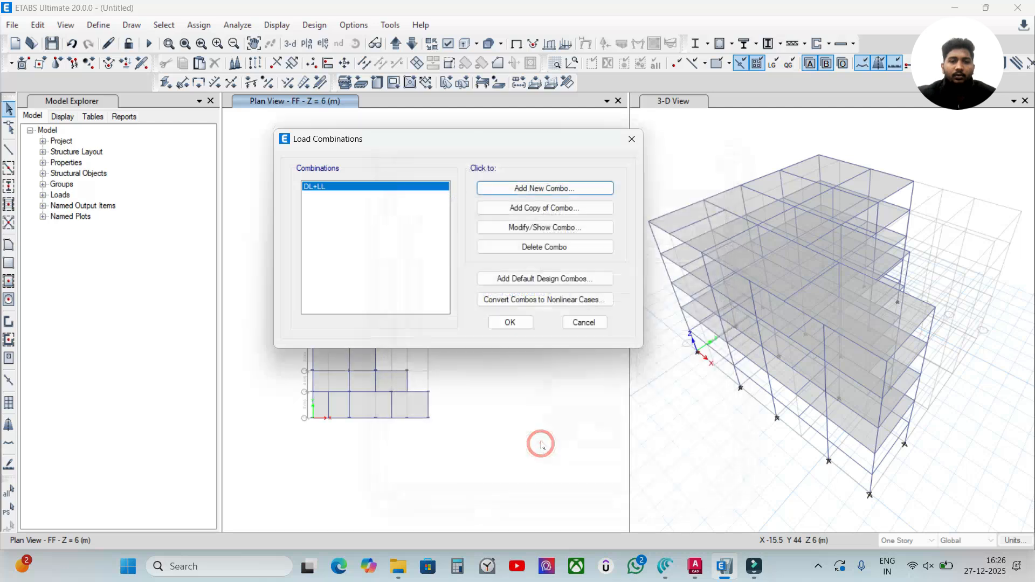
Create a copy of the DL+LL load combination and name it "1.5(DL+LL)"
{"action": "left_click", "coordinate": [331, 207]}
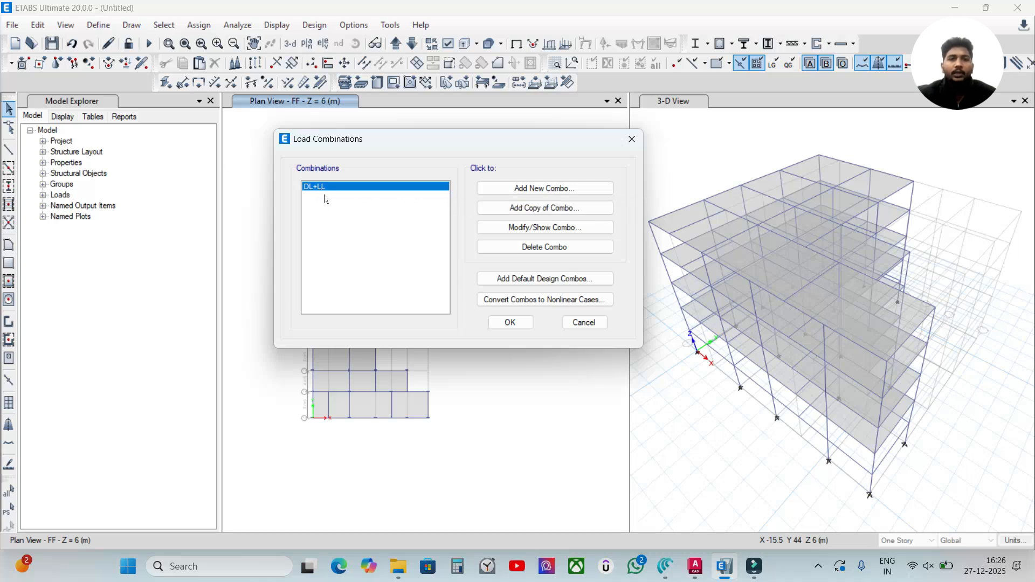
{"action": "left_click", "coordinate": [538, 212]}
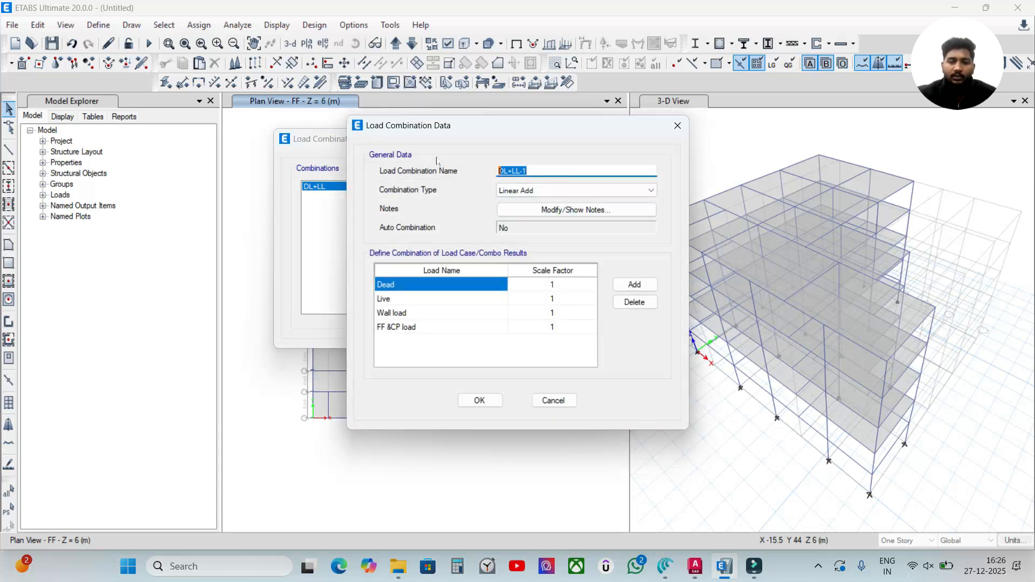
{"action": "left_click", "coordinate": [533, 171]}
{"action": "key", "text": "BackSpace"}
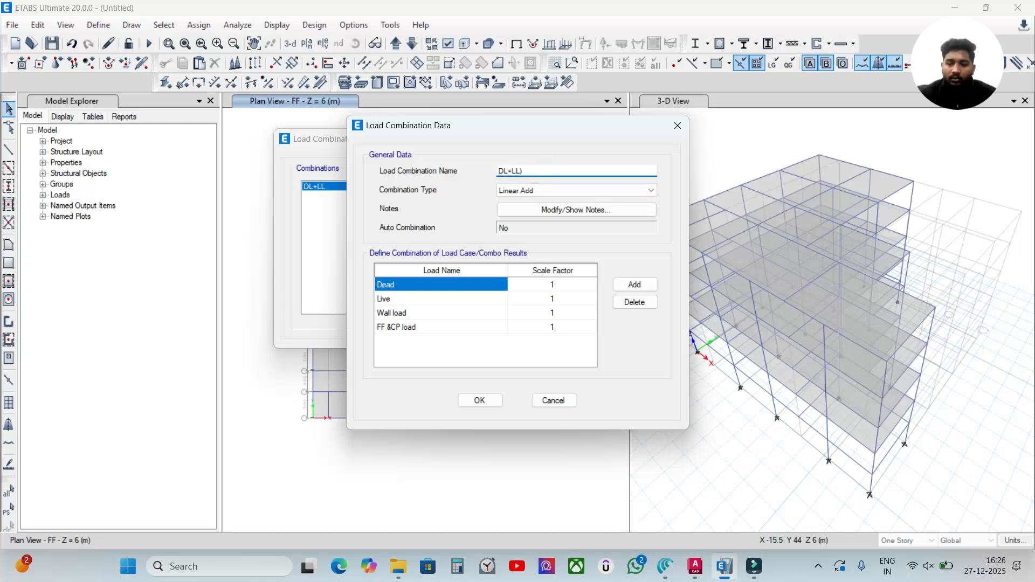
{"action": "left_click", "coordinate": [498, 171]}
{"action": "type", "text": "1.5("}
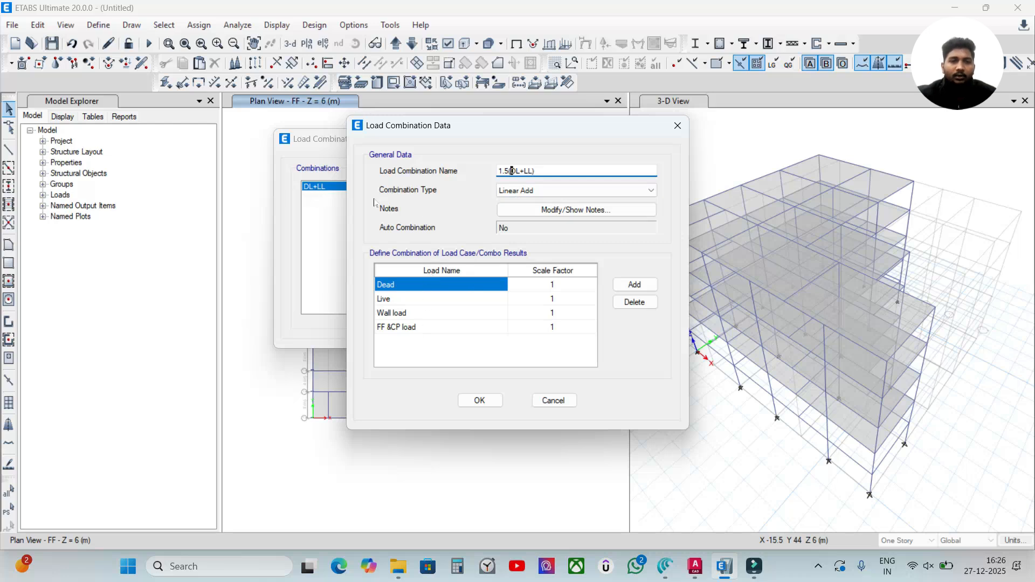
Set the scale factors of Dead, Live, Wall load and FF &CP load to 1.5 and accept the load combinations
{"action": "left_click", "coordinate": [542, 282]}
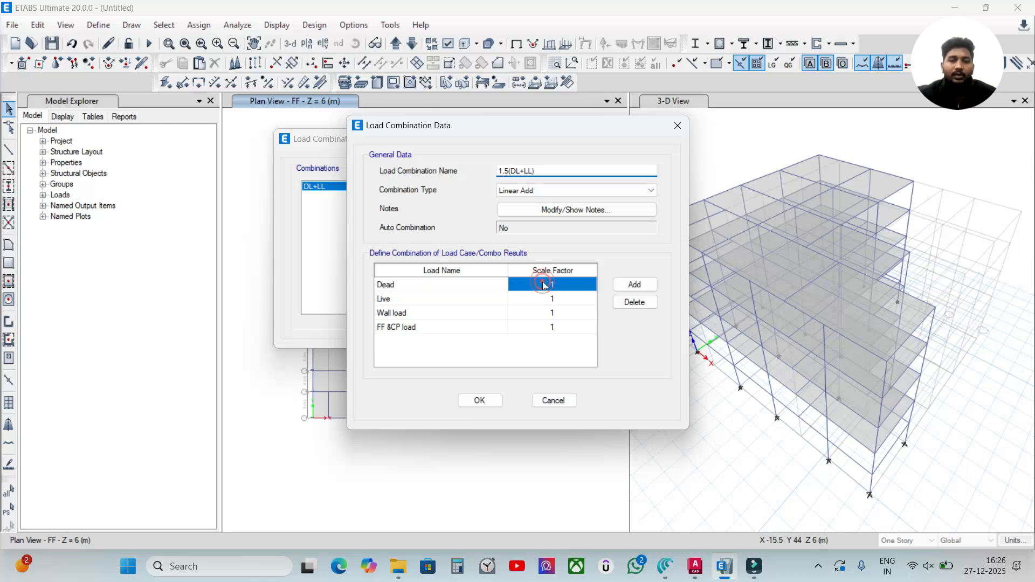
{"action": "type", "text": "1.5"}
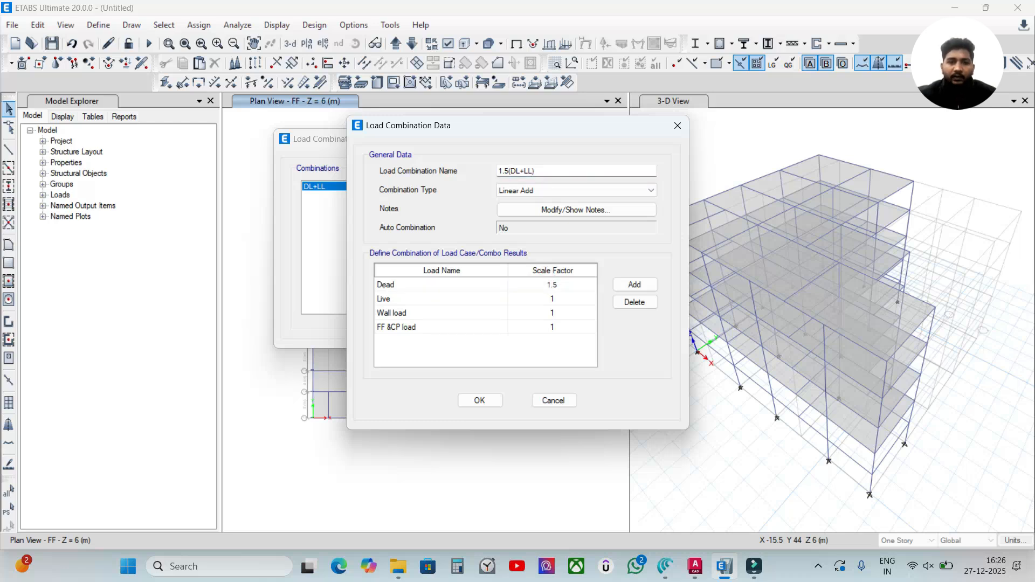
{"action": "key", "text": "Return"}
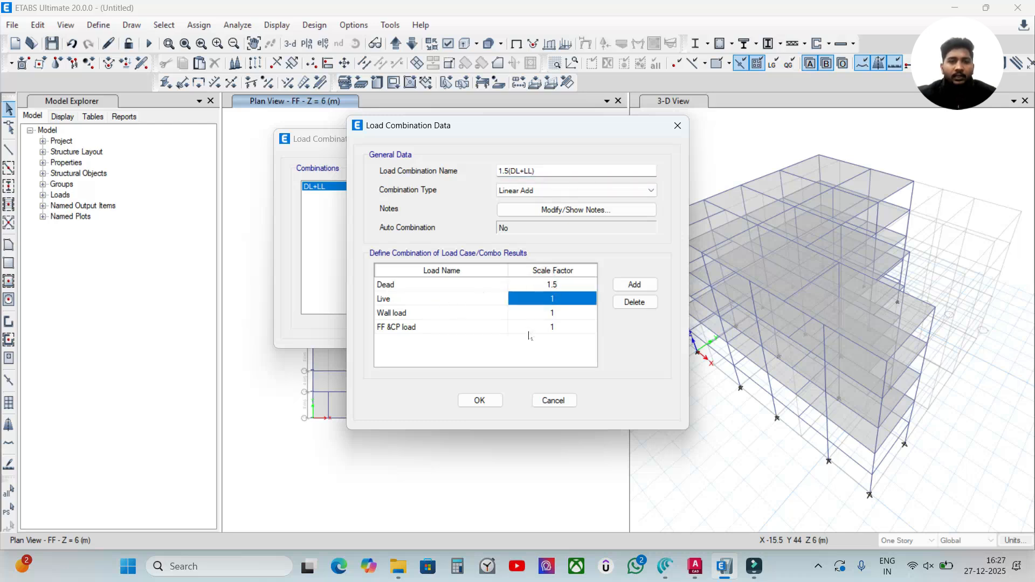
{"action": "type", "text": "1.5"}
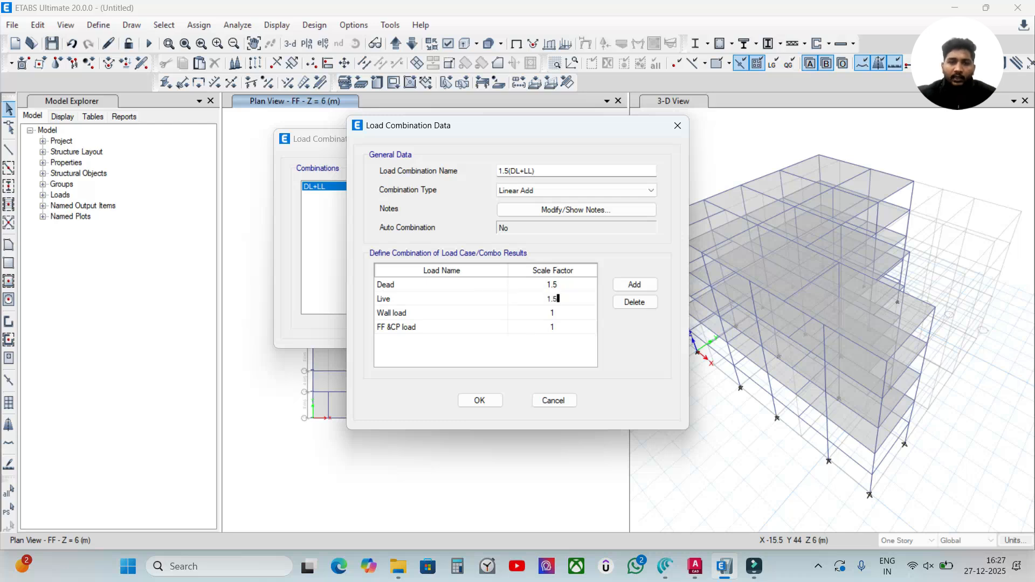
{"action": "left_click", "coordinate": [566, 314]}
{"action": "type", "text": "1.5"}
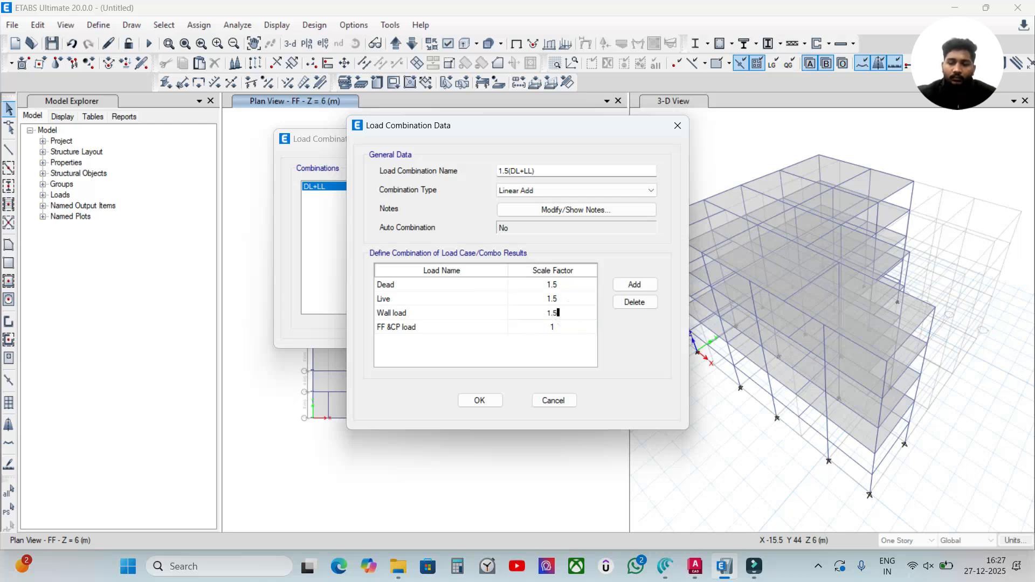
{"action": "left_click", "coordinate": [566, 327]}
{"action": "type", "text": "1.5"}
{"action": "left_click", "coordinate": [476, 400]}
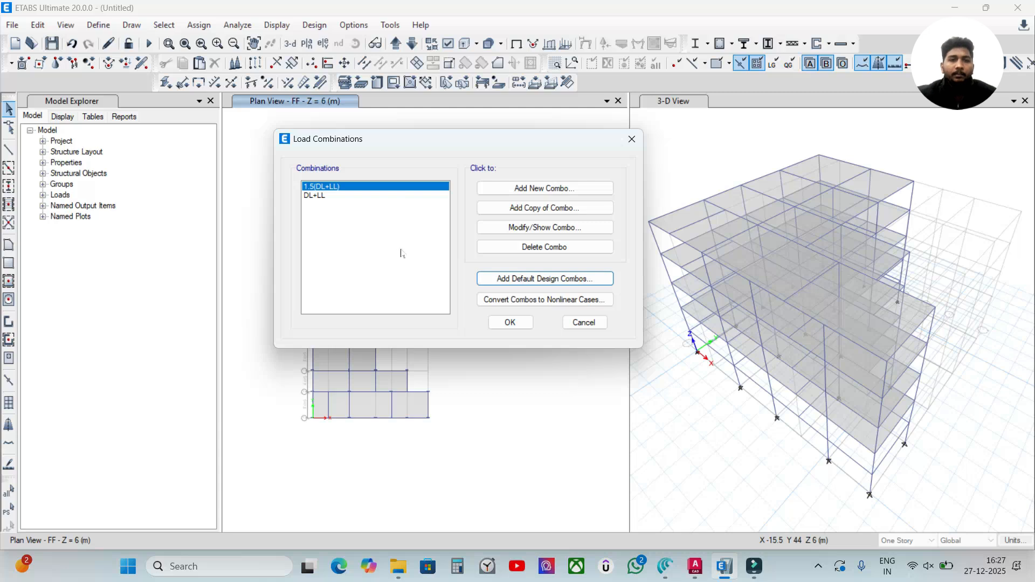
{"action": "left_click", "coordinate": [524, 324]}
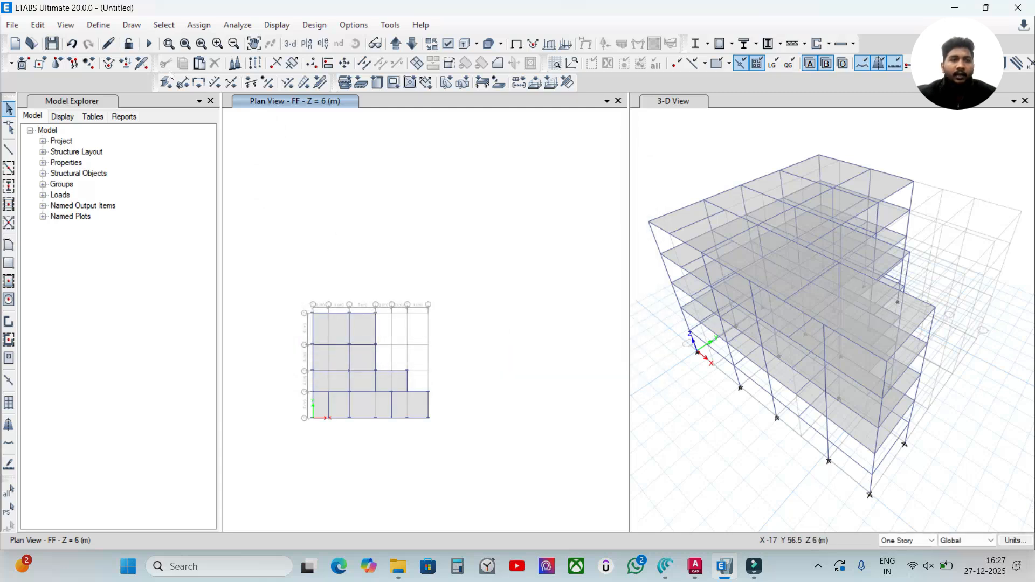
{"action": "left_click", "coordinate": [95, 25]}
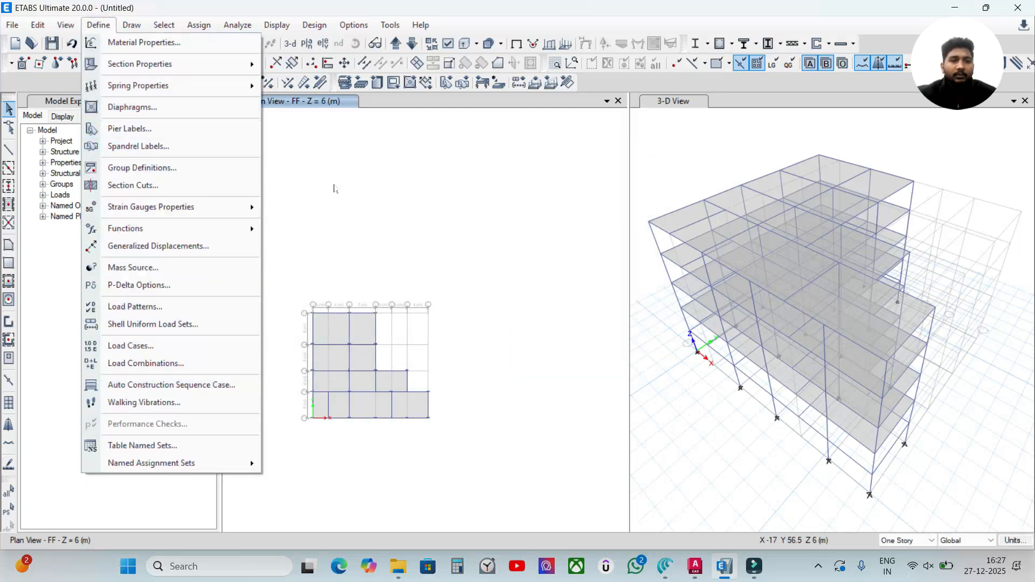
{"action": "left_click", "coordinate": [335, 192]}
{"action": "left_click", "coordinate": [199, 25]}
{"action": "left_click", "coordinate": [468, 155]}
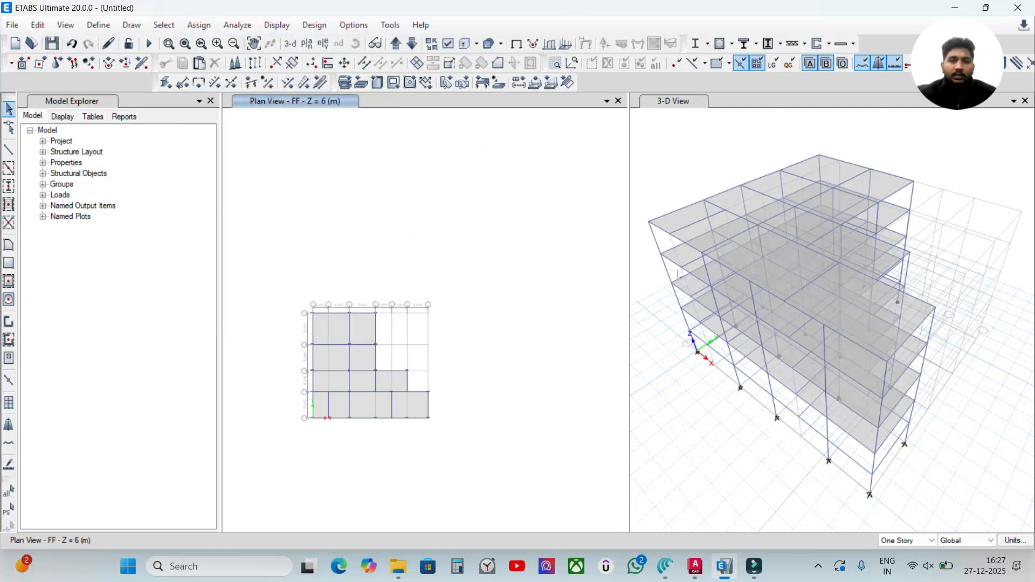